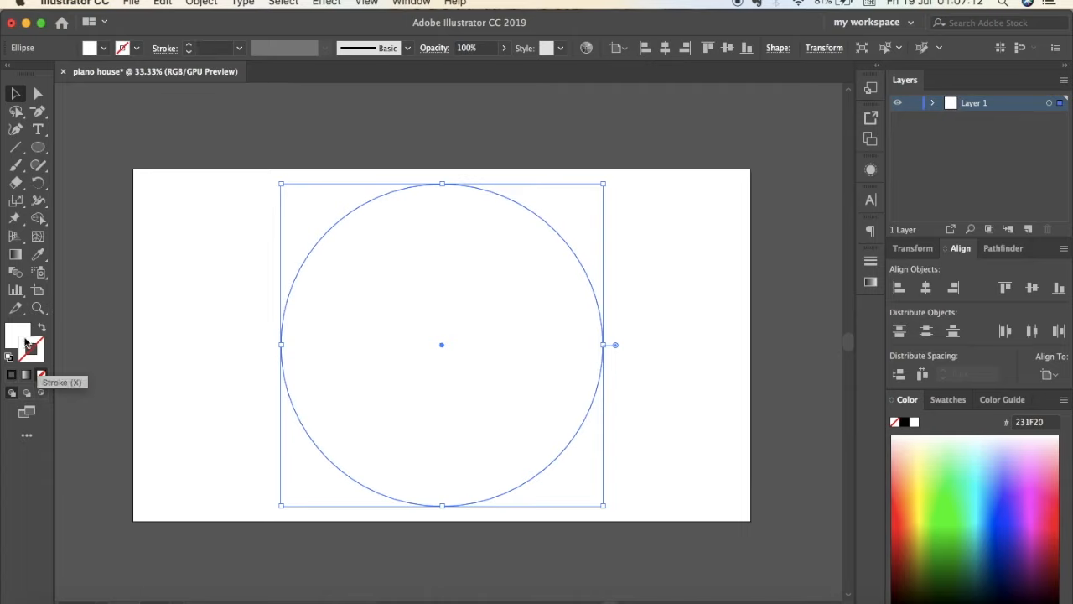
Change the large circle's fill colour to black (000000)
{"action": "left_click", "coordinate": [14, 337]}
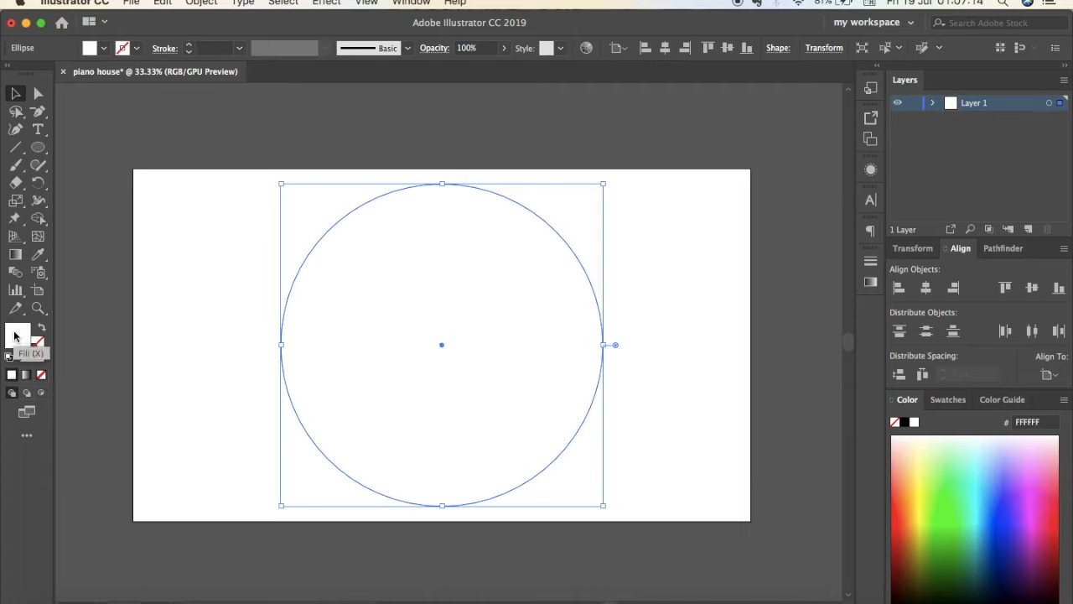
{"action": "double_click", "coordinate": [15, 336]}
{"action": "left_click", "coordinate": [103, 512]}
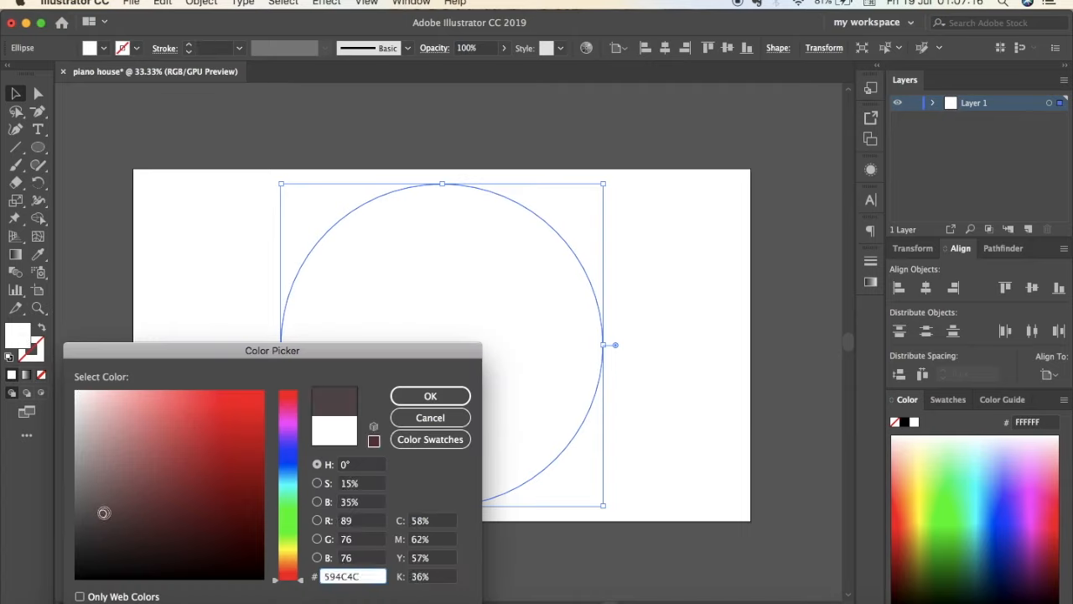
{"action": "left_click_drag", "start_coordinate": [103, 513], "coordinate": [76, 578]}
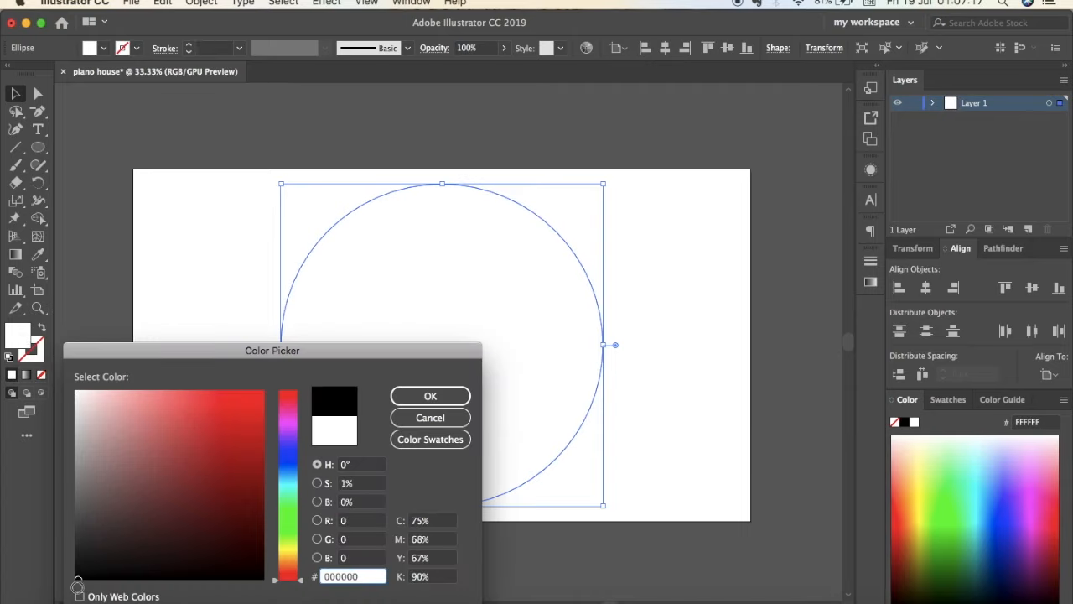
{"action": "left_click", "coordinate": [403, 398]}
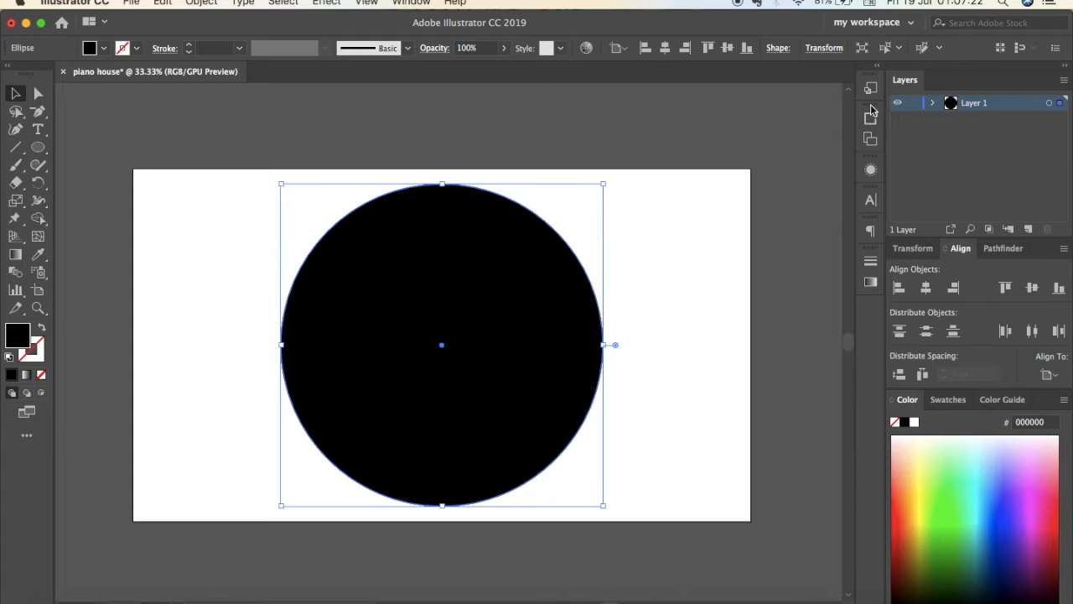
Rename the circle's layer "frame" and lock it
{"action": "left_click", "coordinate": [934, 103]}
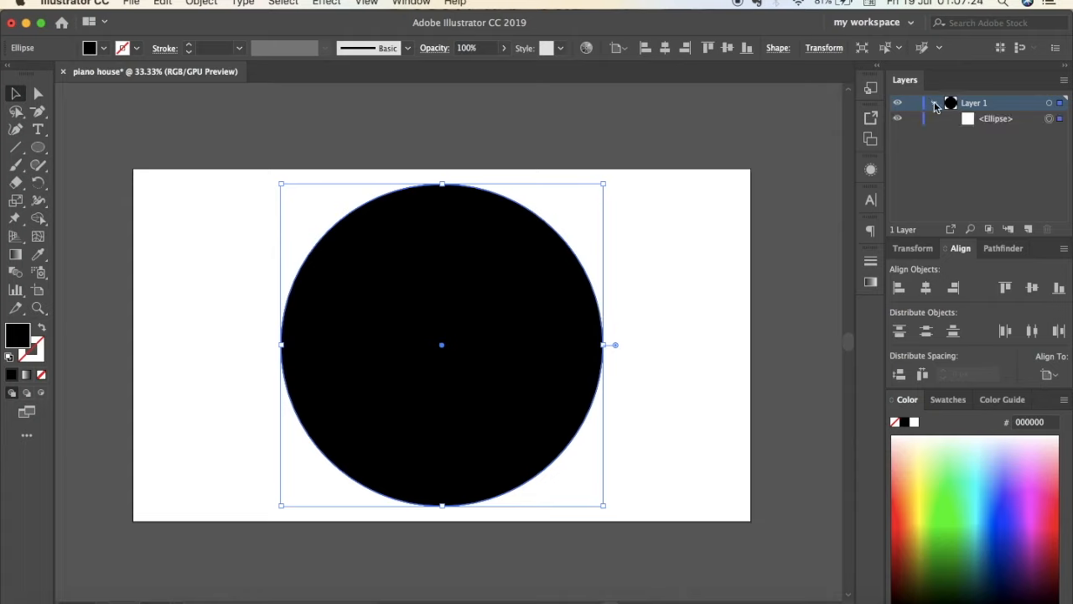
{"action": "left_click", "coordinate": [934, 104]}
{"action": "double_click", "coordinate": [974, 103]}
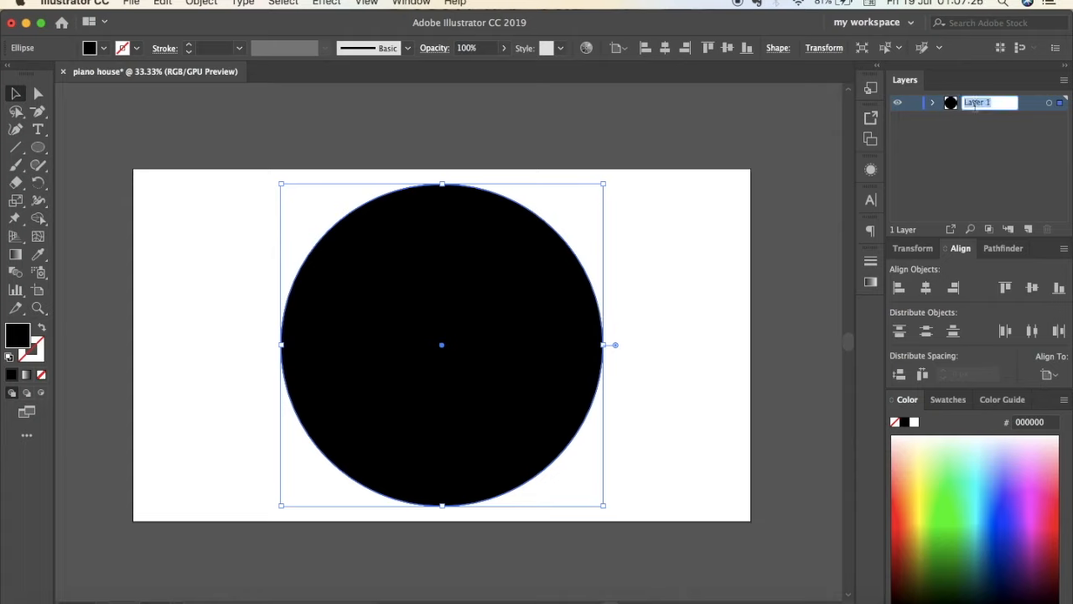
{"action": "type", "text": "frame"}
{"action": "key", "text": "Return"}
{"action": "left_click", "coordinate": [915, 104]}
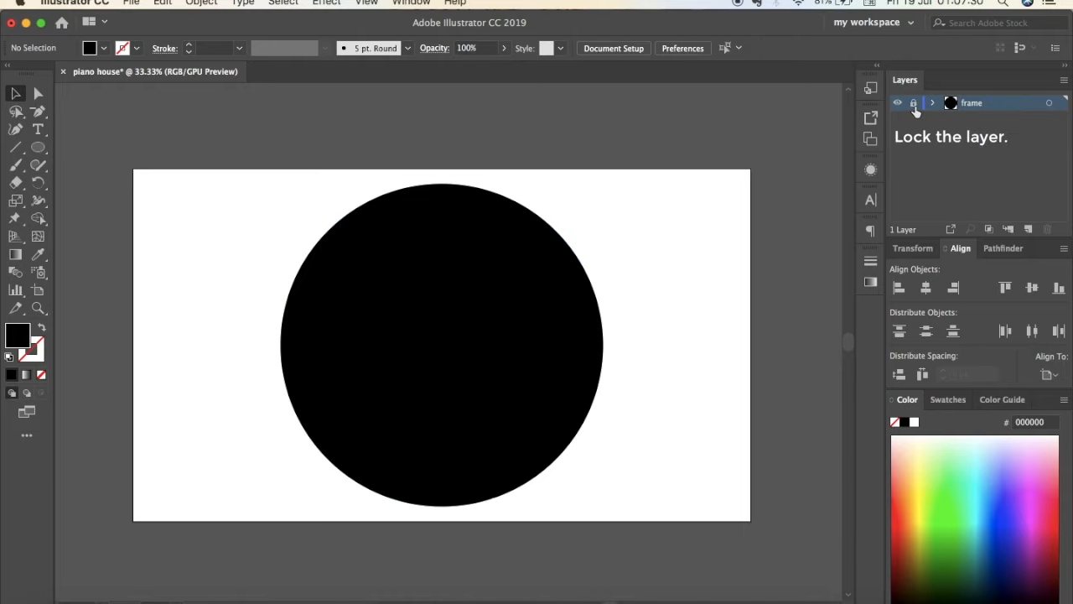
Add a new layer and draw a 50 × 200 px rectangle on it, outside the artboard beside the circle
{"action": "left_click", "coordinate": [1029, 228]}
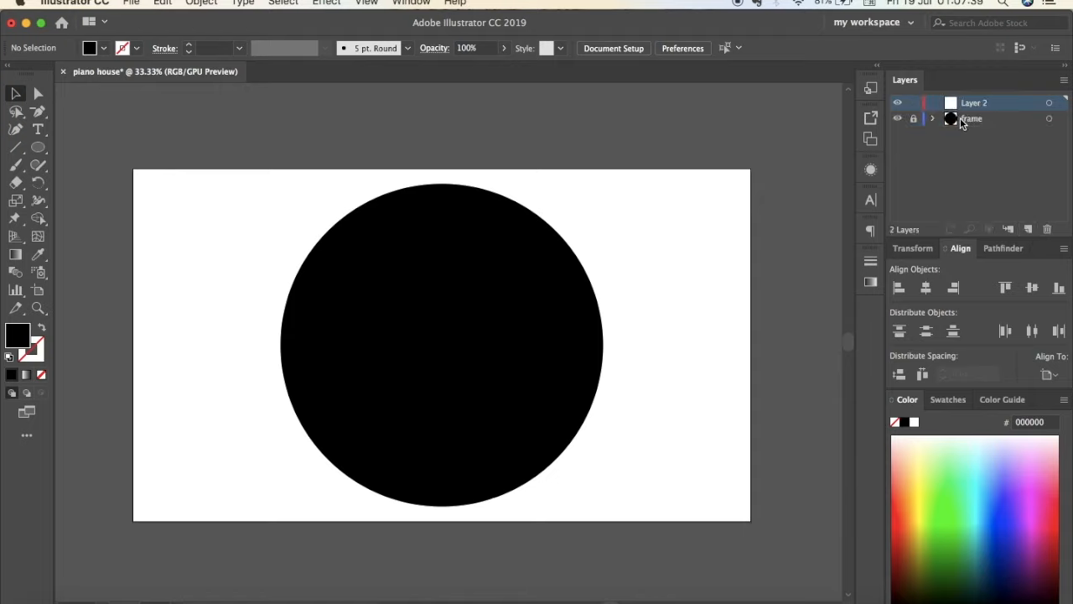
{"action": "scroll", "coordinate": [383, 364], "scroll_direction": "left", "scroll_amount": 5}
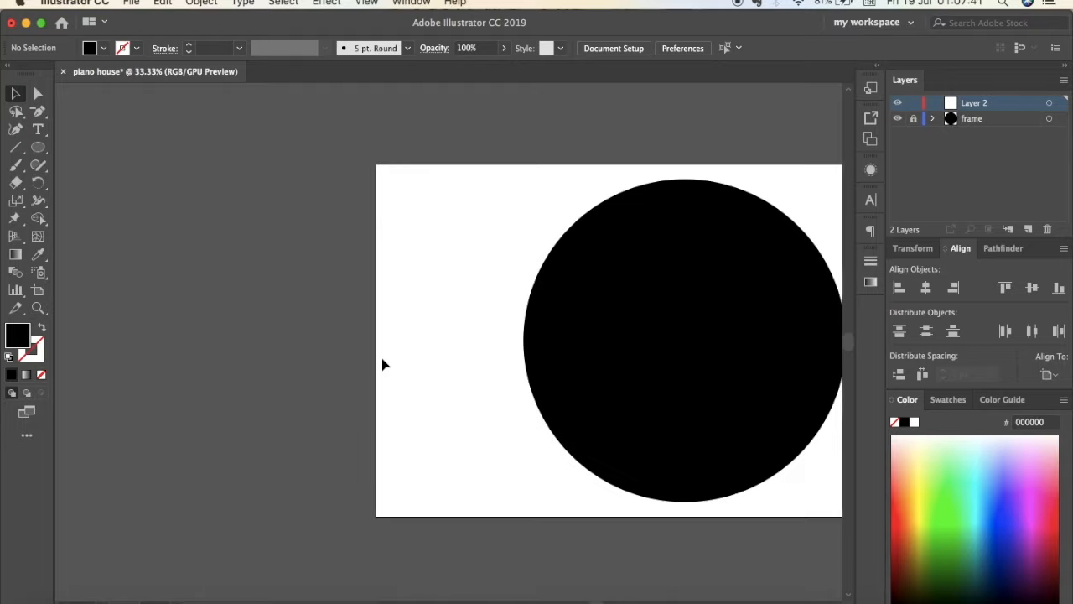
{"action": "scroll", "coordinate": [383, 364], "scroll_direction": "left", "scroll_amount": 4}
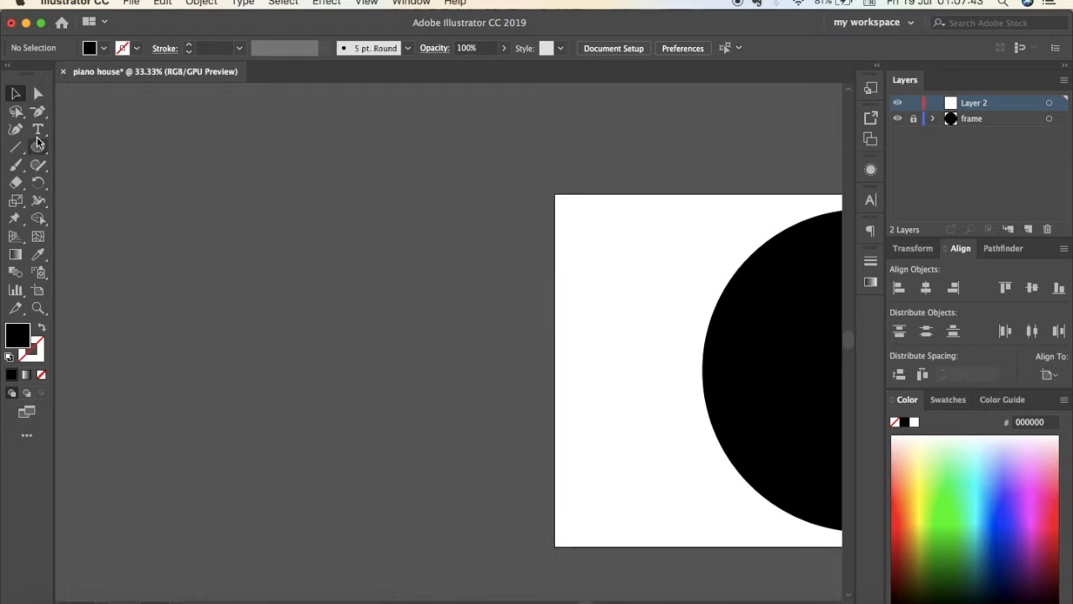
{"action": "left_click_drag", "start_coordinate": [39, 151], "coordinate": [100, 148]}
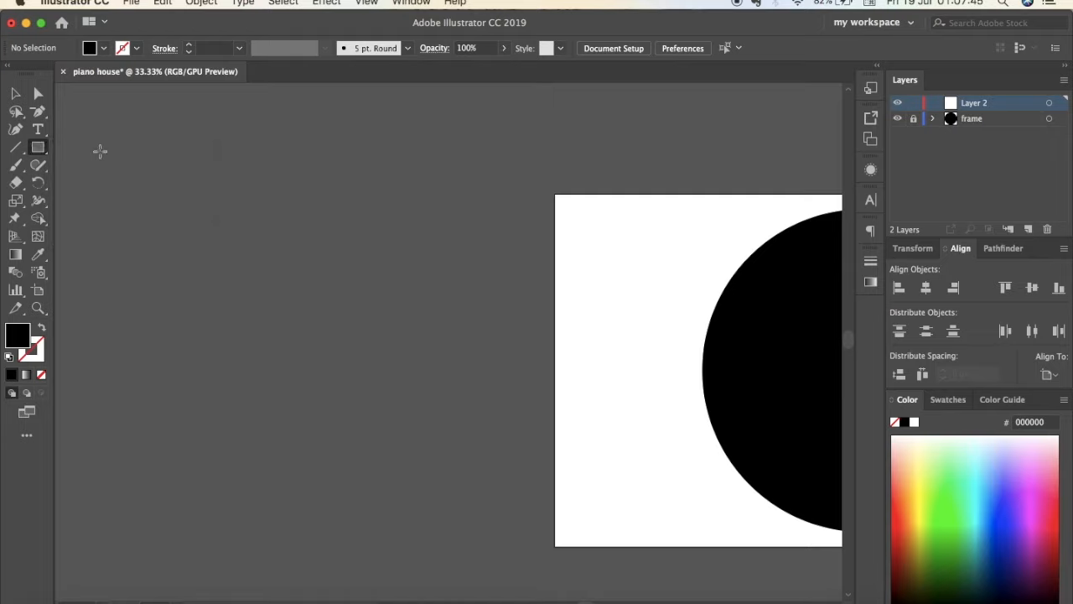
{"action": "left_click", "coordinate": [181, 295]}
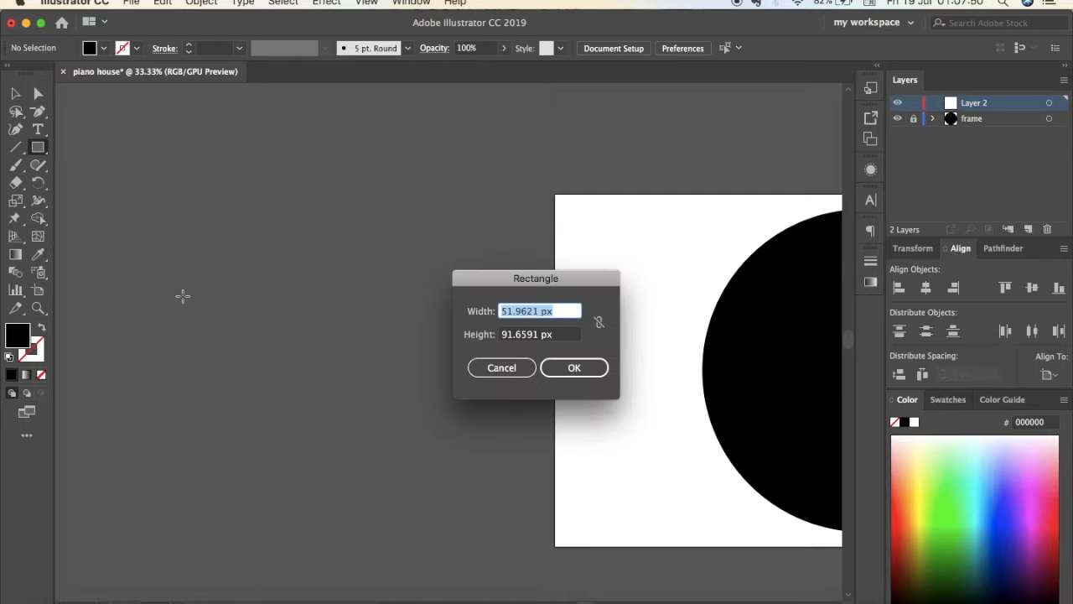
{"action": "type", "text": "50"}
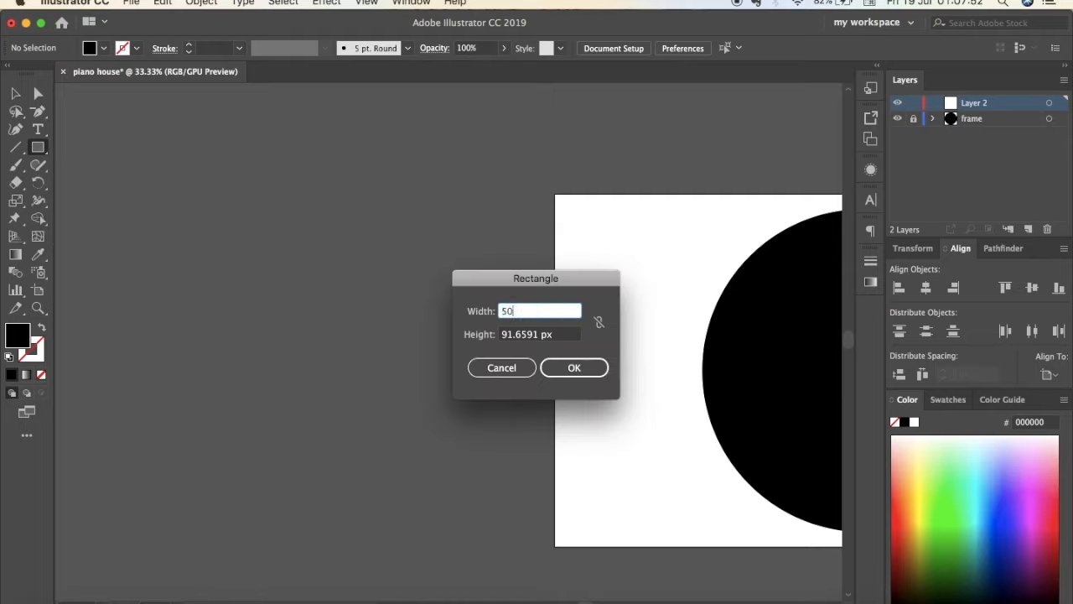
{"action": "key", "text": "Tab"}
{"action": "type", "text": "2"}
{"action": "left_click", "coordinate": [561, 363]}
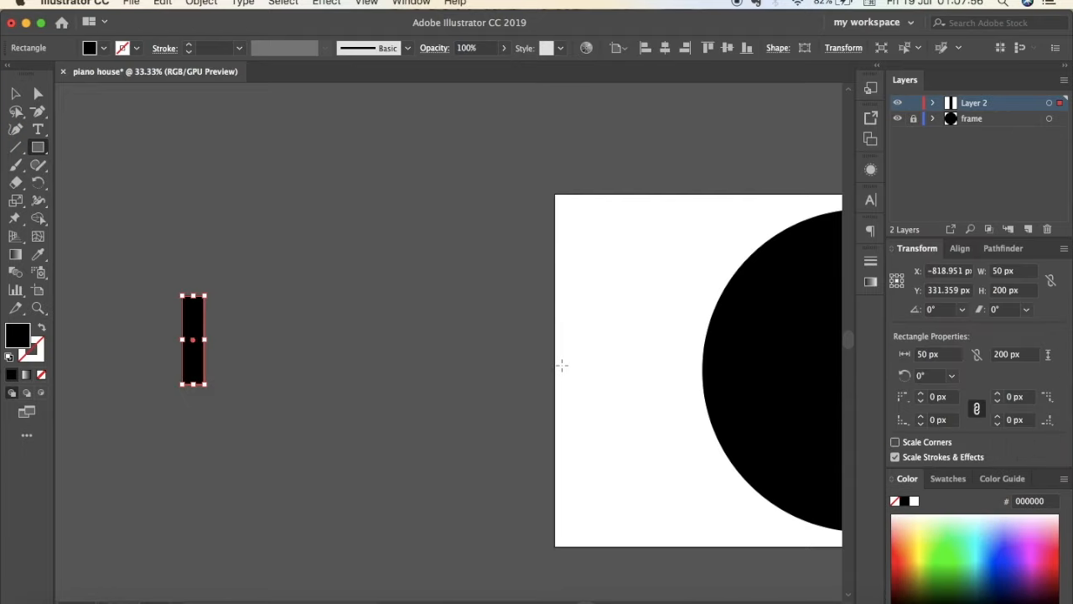
Change the upright rectangle's fill colour to white (FFFFFF)
{"action": "left_click", "coordinate": [16, 93]}
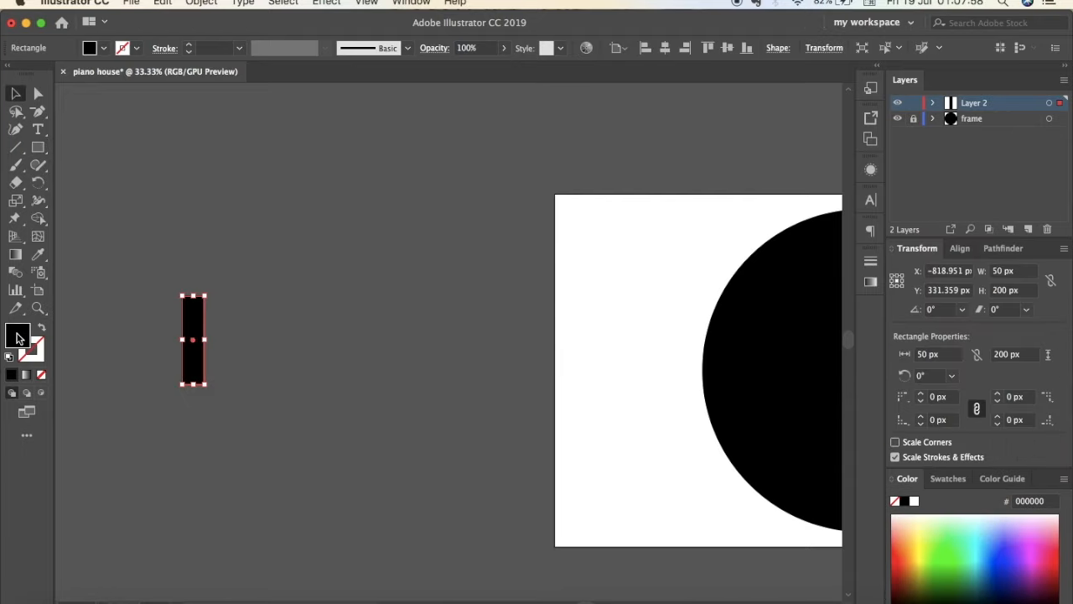
{"action": "double_click", "coordinate": [18, 338]}
{"action": "mouse_move", "coordinate": [84, 399]}
{"action": "left_mouse_down"}
{"action": "mouse_move", "coordinate": [95, 407]}
{"action": "mouse_move", "coordinate": [74, 390]}
{"action": "left_mouse_up"}
{"action": "left_click", "coordinate": [419, 396]}
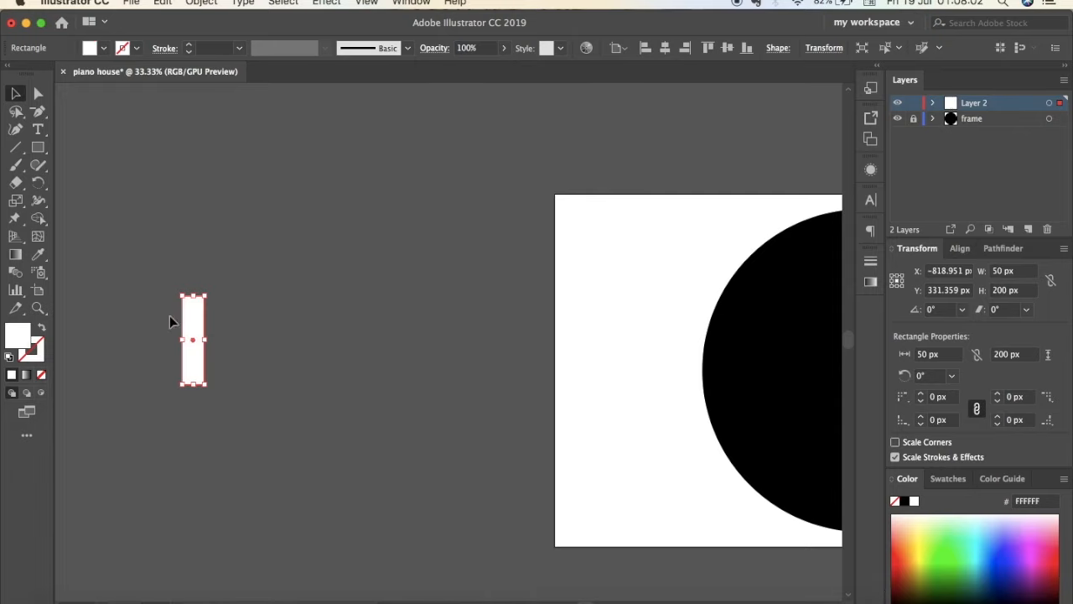
Duplicate the white rectangle three times and spread the copies out in a row beside the original
{"action": "key", "text": "super+equal"}
{"action": "key", "text": "super+equal"}
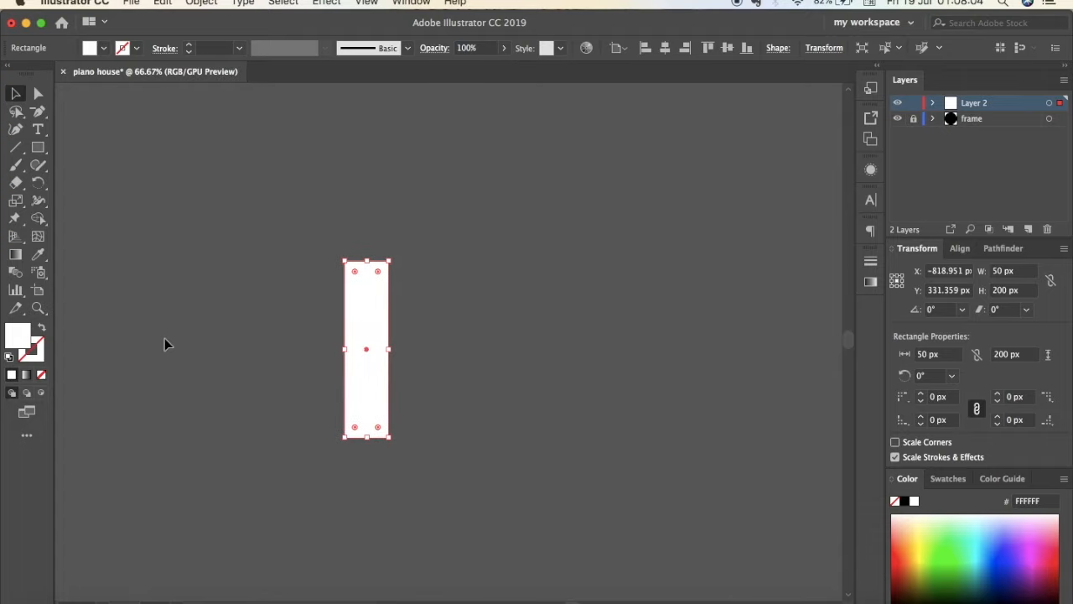
{"action": "left_click", "coordinate": [187, 303]}
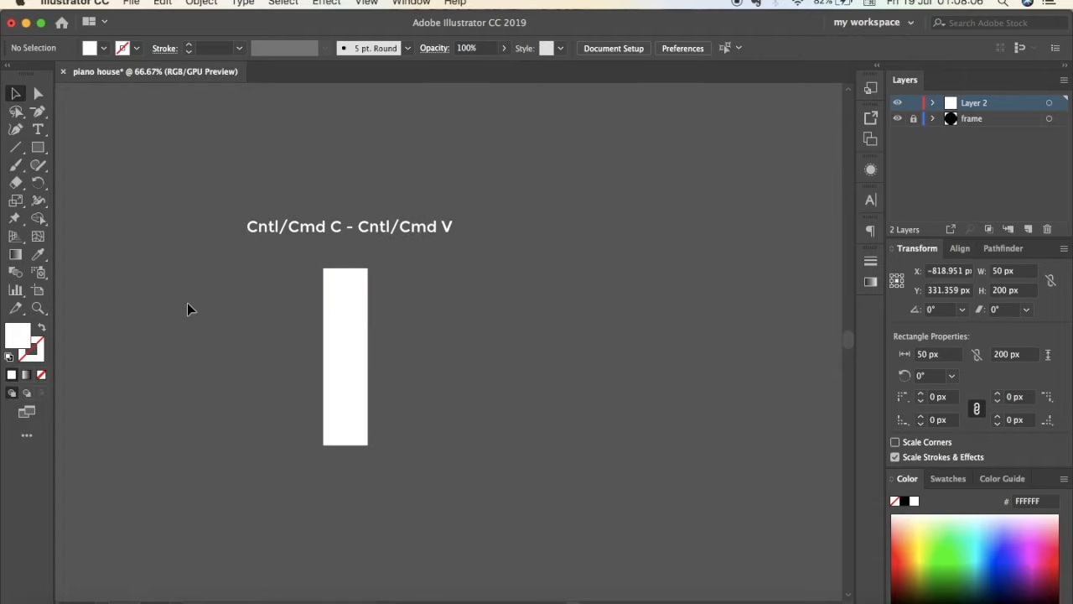
{"action": "left_click", "coordinate": [357, 377]}
{"action": "key", "text": "super+c"}
{"action": "key", "text": "super+v"}
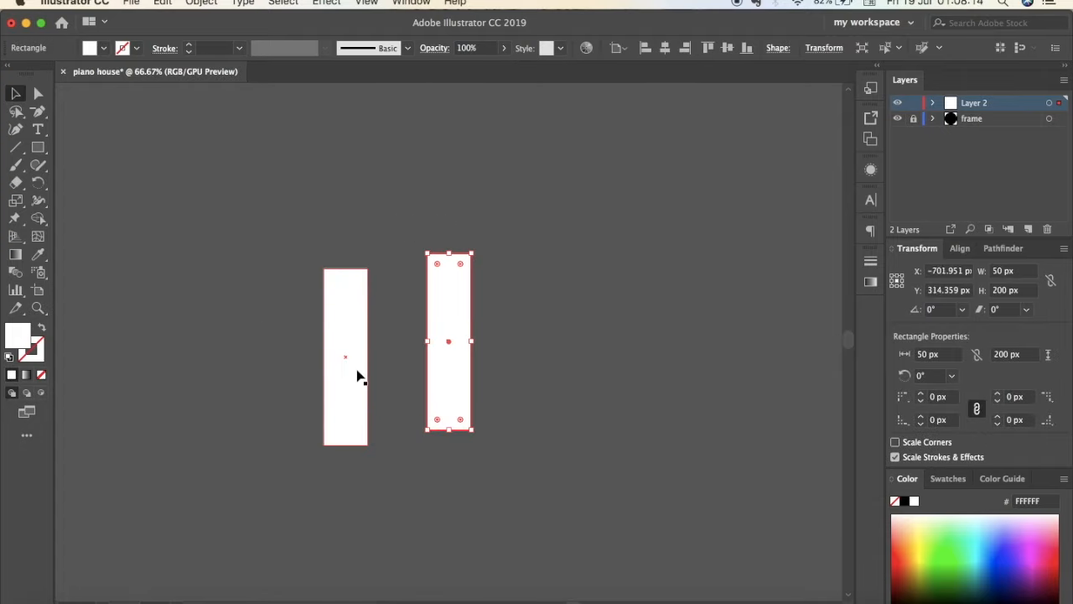
{"action": "left_click_drag", "start_coordinate": [448, 383], "coordinate": [604, 431]}
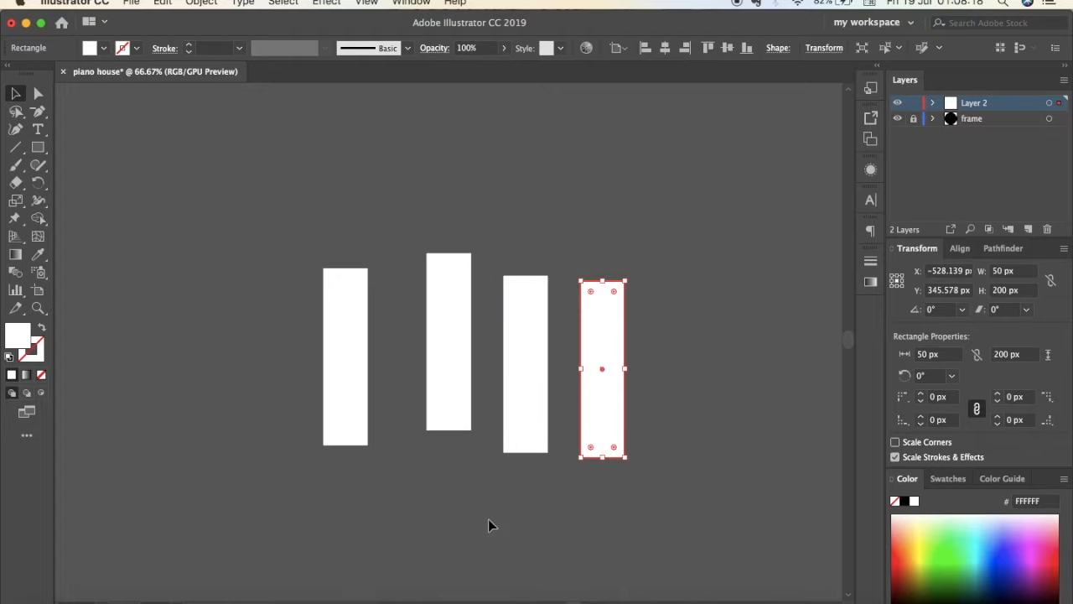
Select all four white rectangles and align them by their vertical centres
{"action": "left_click", "coordinate": [310, 334]}
{"action": "key", "text": "super+a"}
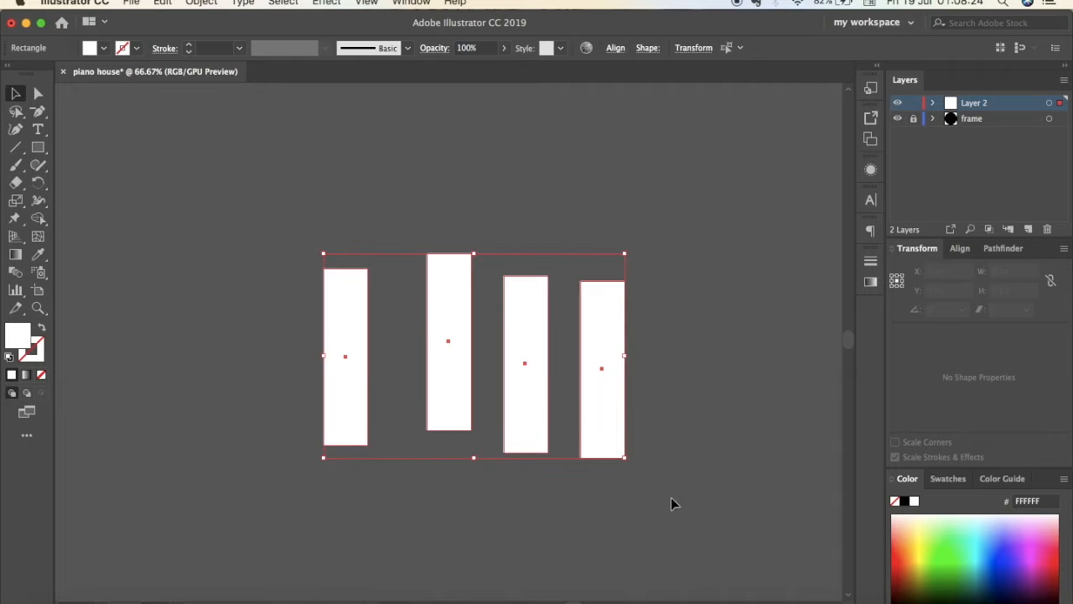
{"action": "left_click", "coordinate": [958, 249]}
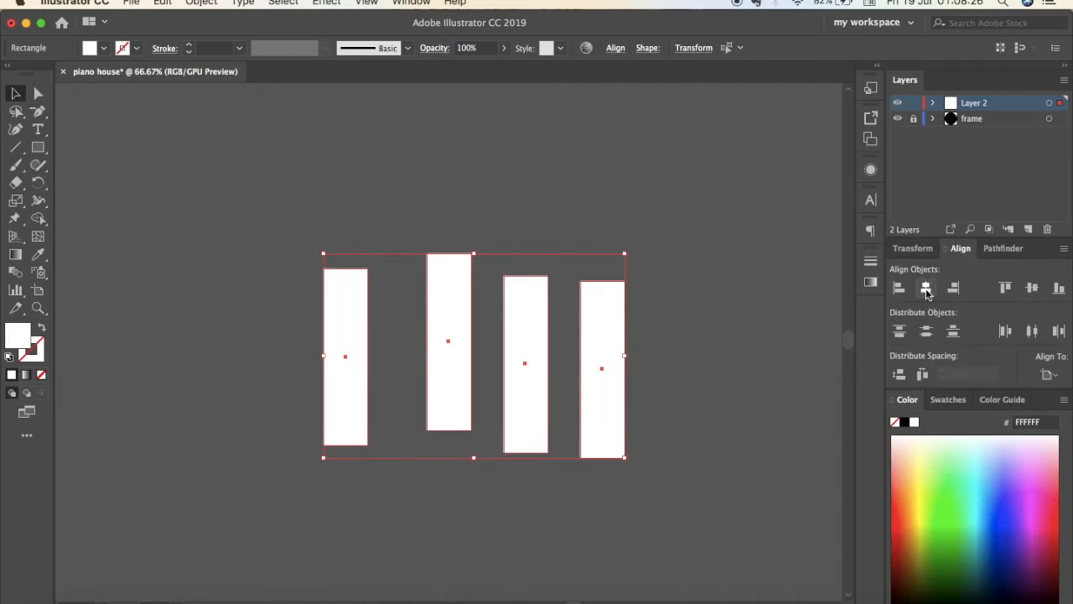
{"action": "left_click", "coordinate": [1032, 288]}
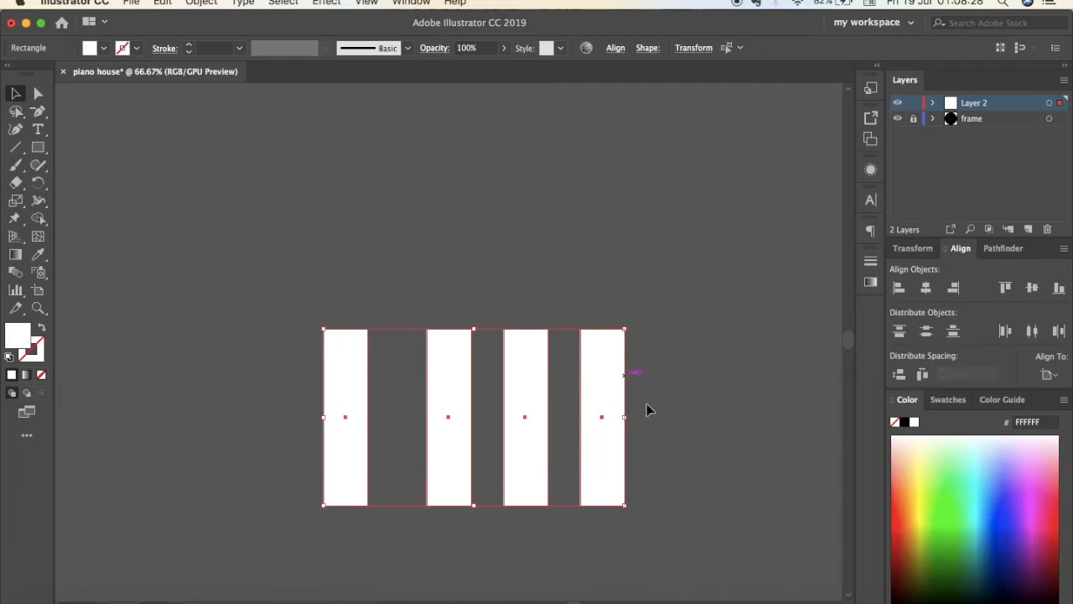
{"action": "left_click", "coordinate": [690, 427]}
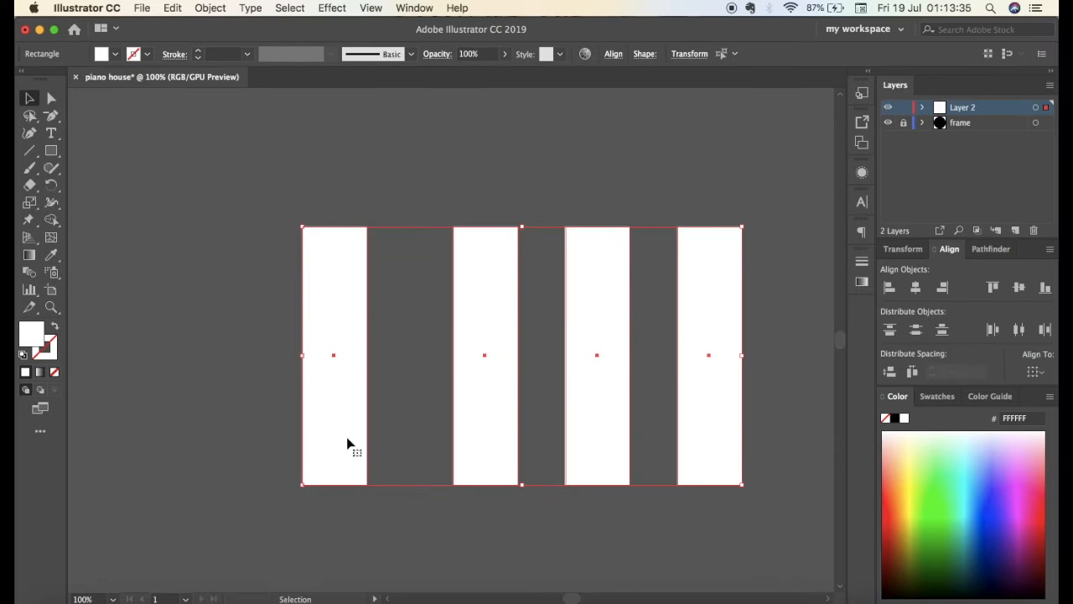
Distribute the four rectangles horizontally with 9 px spacing, using the leftmost one as the key object
{"action": "left_click", "coordinate": [346, 448]}
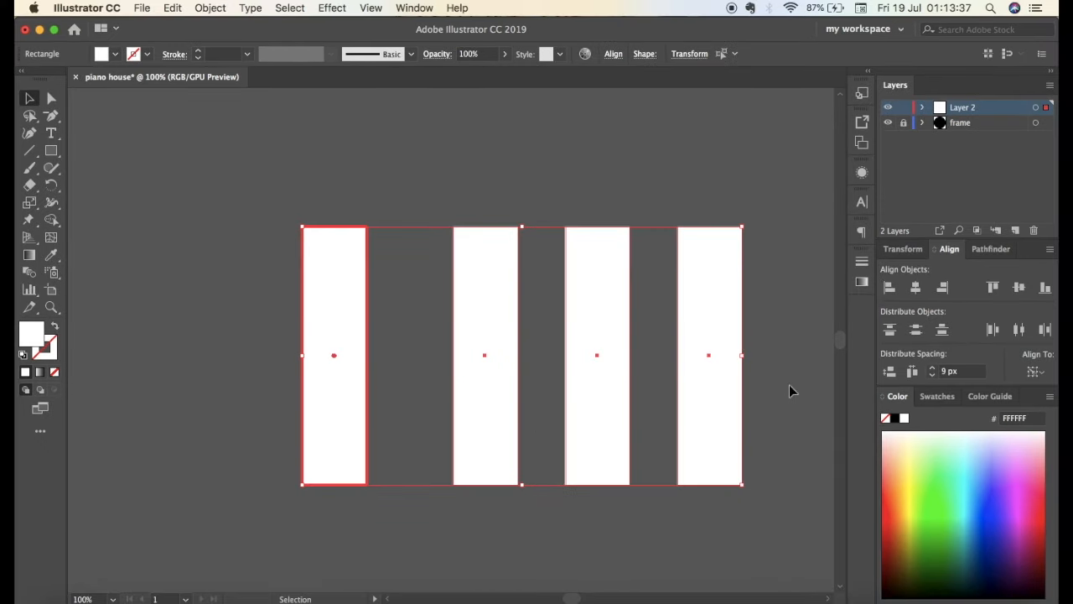
{"action": "left_click", "coordinate": [913, 374]}
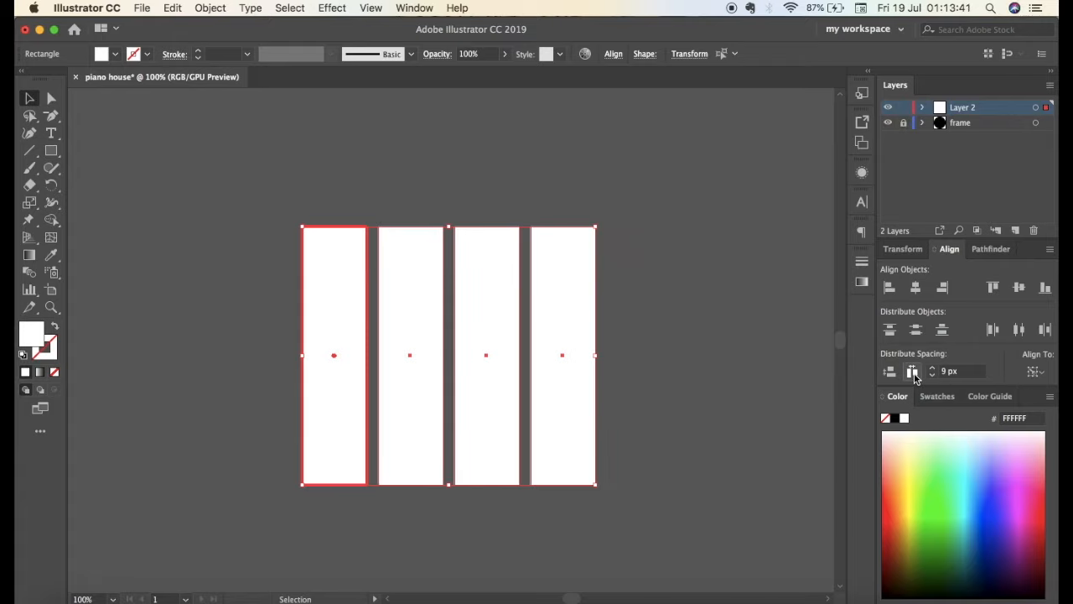
{"action": "left_click", "coordinate": [645, 452]}
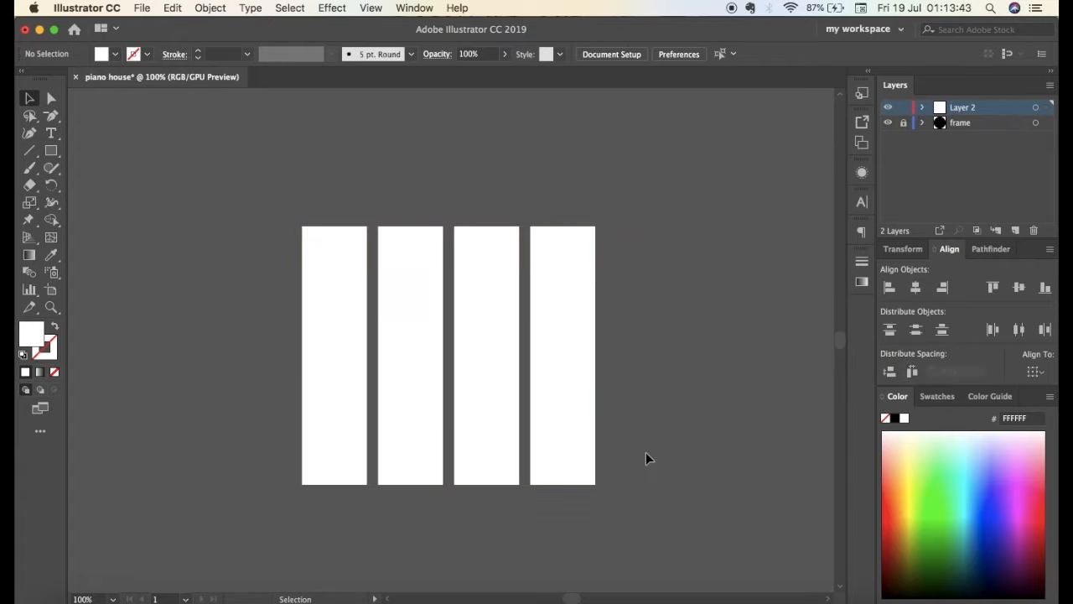
Draw a 200 × 50 px white rectangle and place it over the upper end of the rightmost upright rectangle, extending to the right
{"action": "scroll", "coordinate": [408, 445], "scroll_direction": "right", "scroll_amount": 5}
{"action": "scroll", "coordinate": [408, 445], "scroll_direction": "down", "scroll_amount": 3}
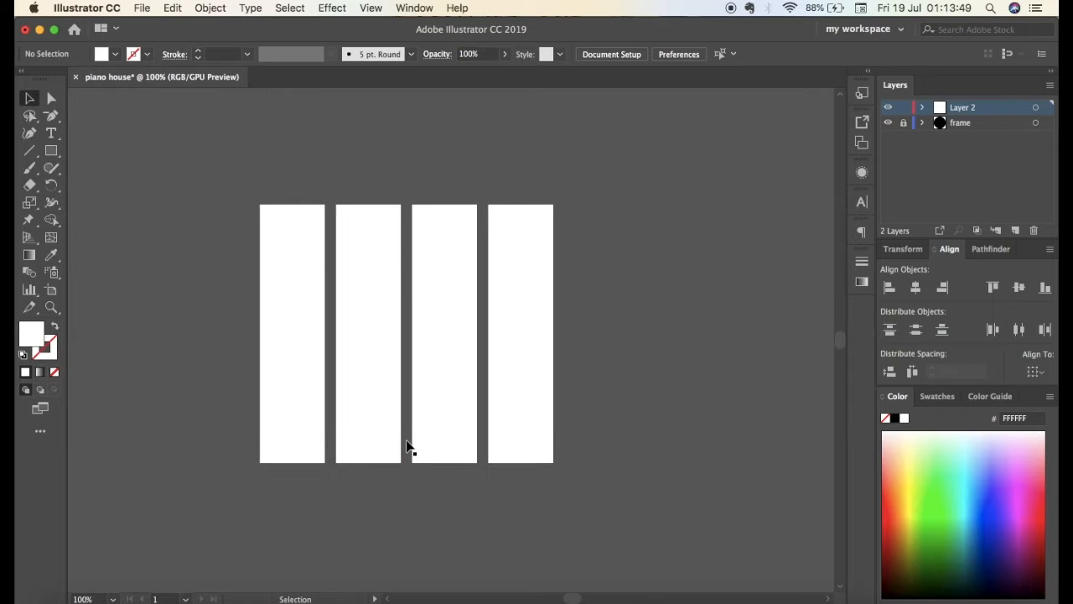
{"action": "left_click", "coordinate": [56, 150]}
{"action": "left_click", "coordinate": [633, 378]}
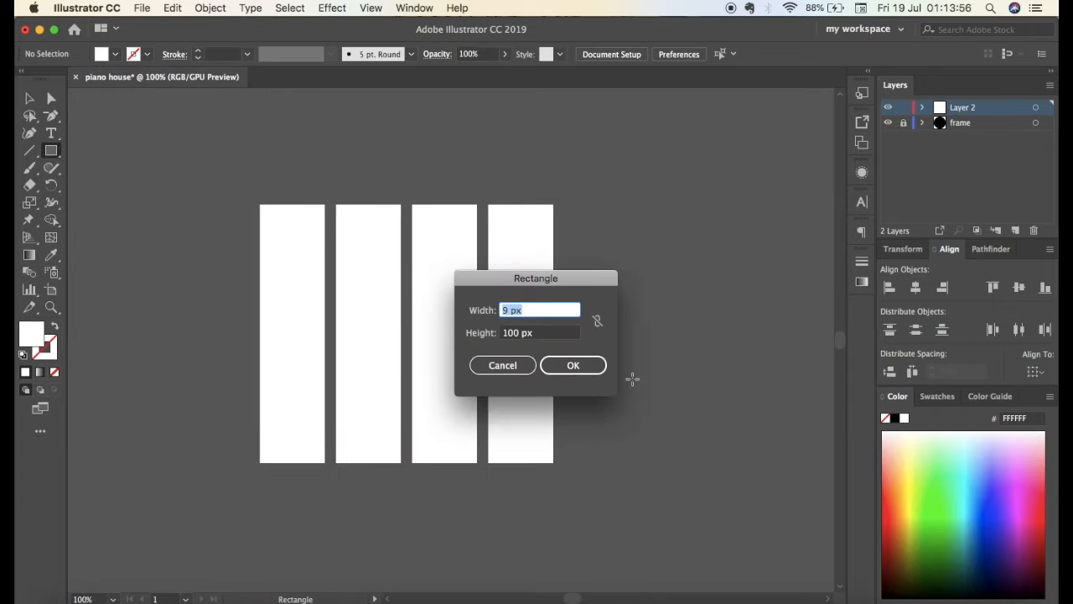
{"action": "type", "text": "200"}
{"action": "key", "text": "Tab"}
{"action": "type", "text": "5"}
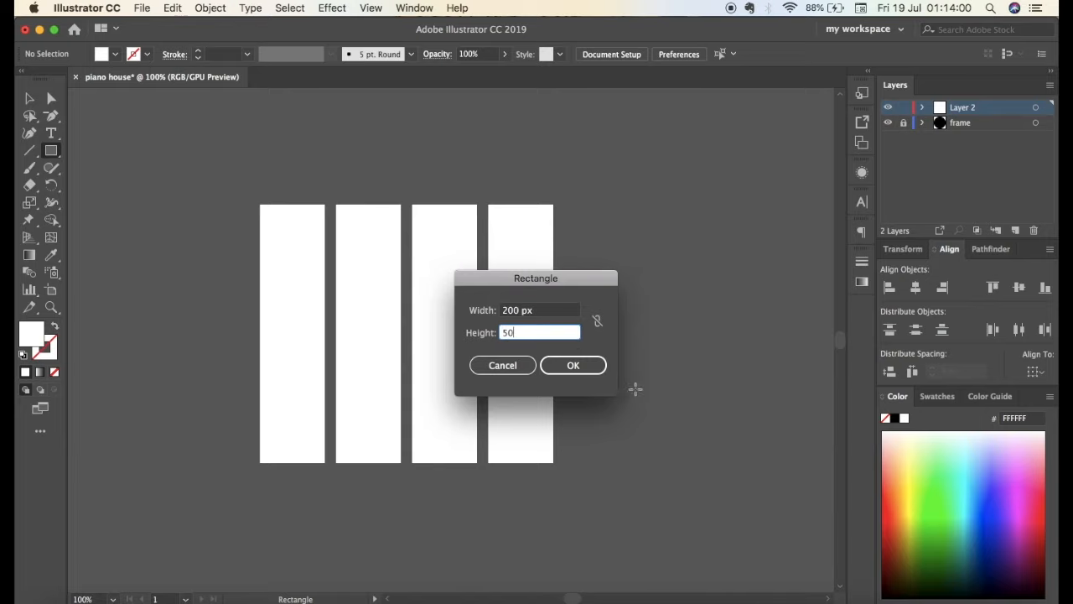
{"action": "left_click", "coordinate": [573, 366]}
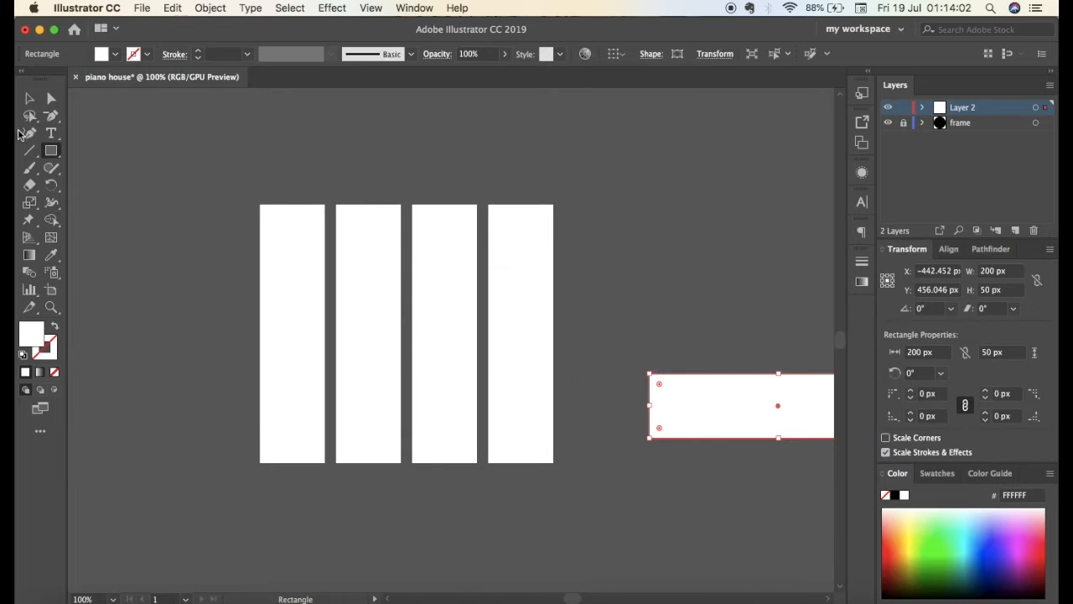
{"action": "left_click", "coordinate": [29, 98]}
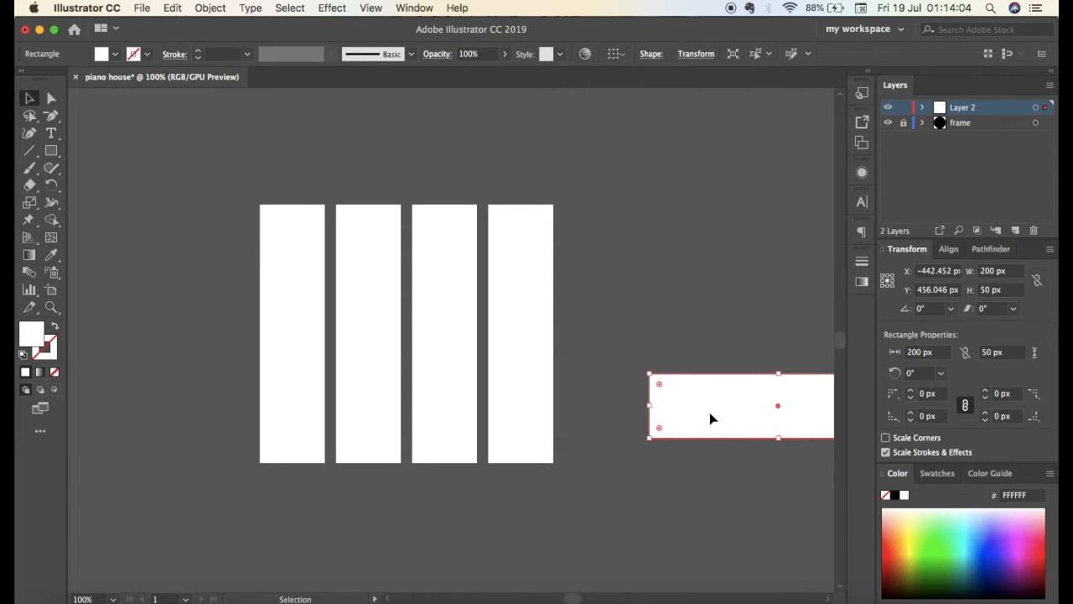
{"action": "left_click_drag", "start_coordinate": [710, 418], "coordinate": [549, 249]}
Group the four upright rectangles, leaving out the horizontal one
{"action": "left_click", "coordinate": [608, 408]}
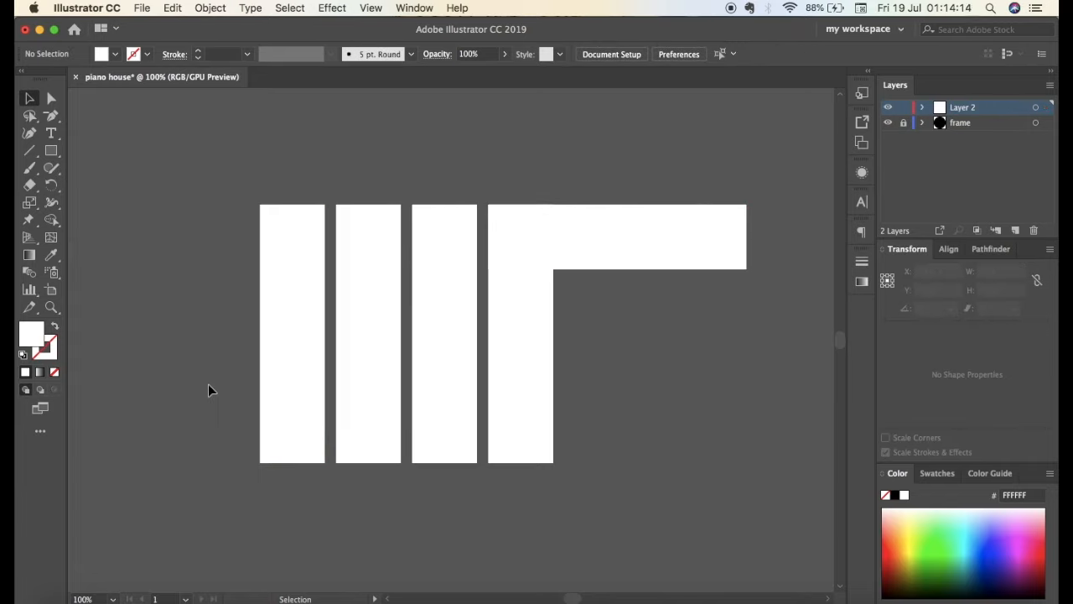
{"action": "left_click_drag", "start_coordinate": [208, 384], "coordinate": [601, 525]}
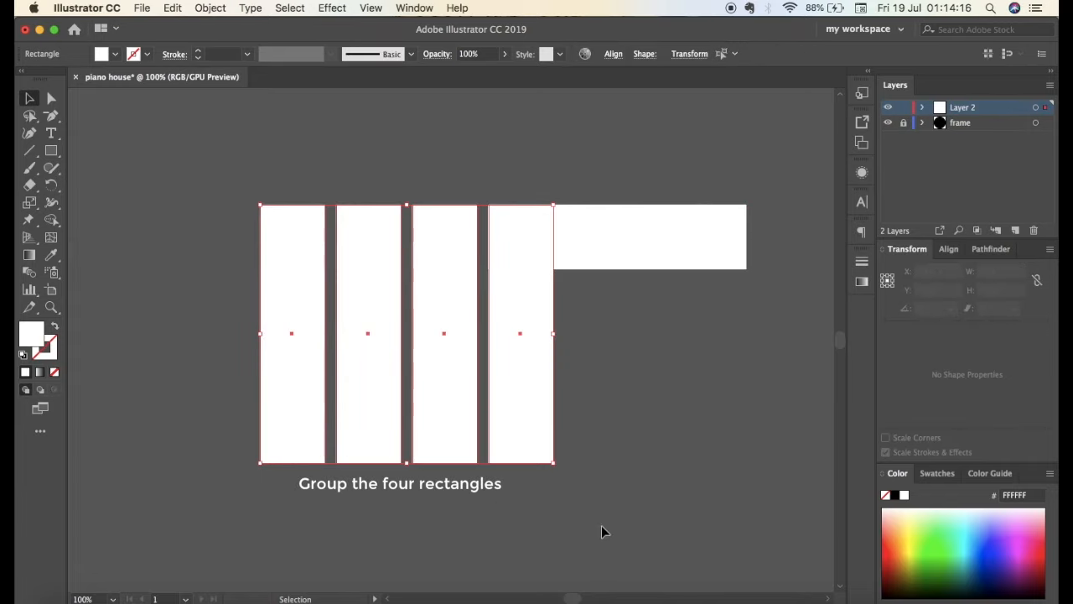
{"action": "key", "text": "super+g"}
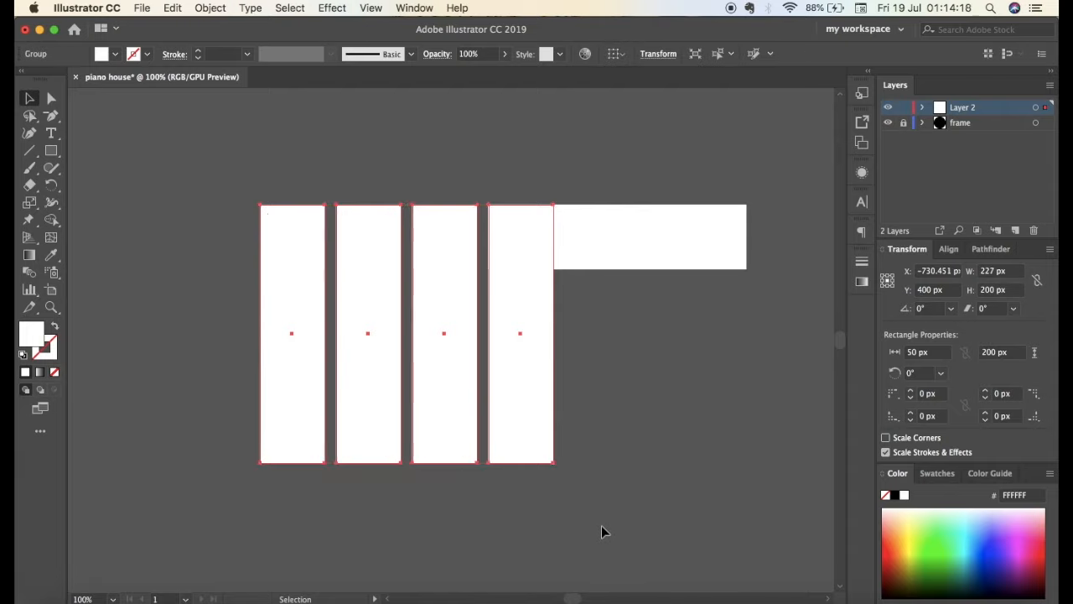
Draw a 30 × 120 px white rectangle in the empty area beside the leftmost upright rectangle
{"action": "left_click", "coordinate": [480, 528]}
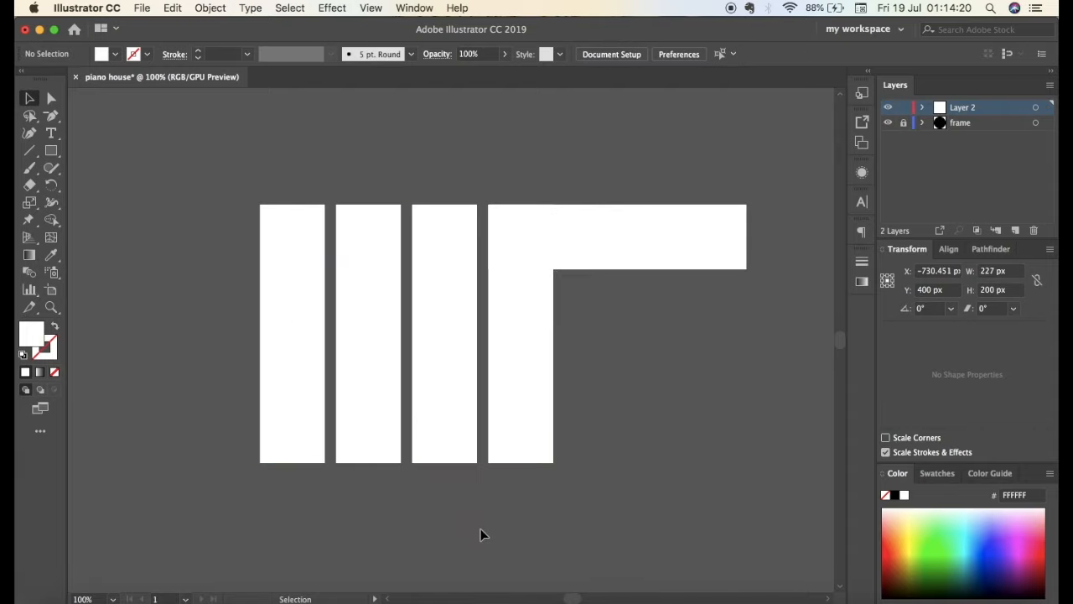
{"action": "left_click", "coordinate": [51, 151]}
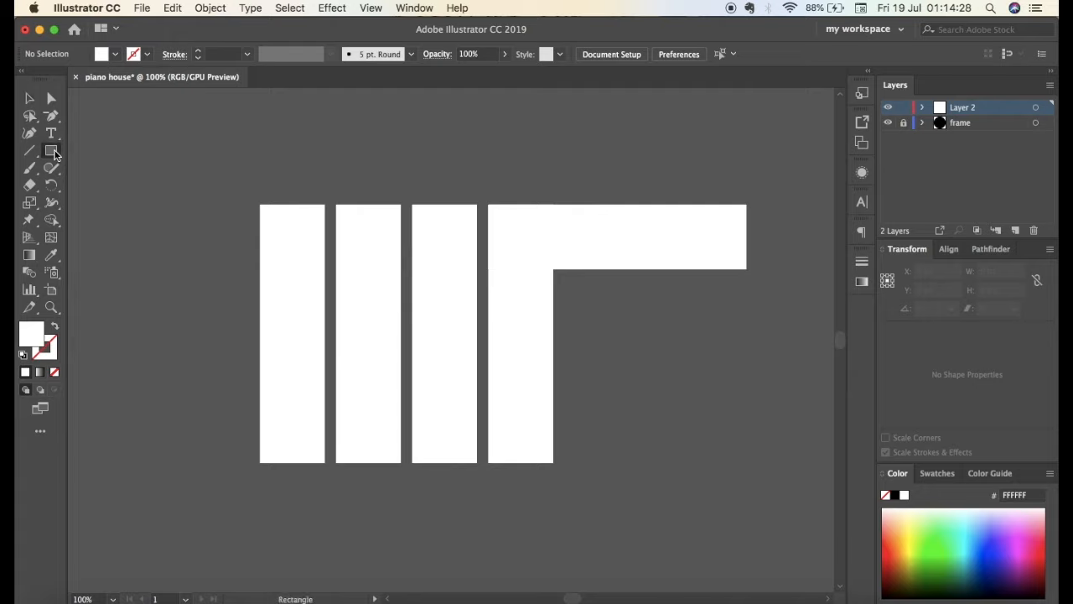
{"action": "left_click", "coordinate": [167, 405]}
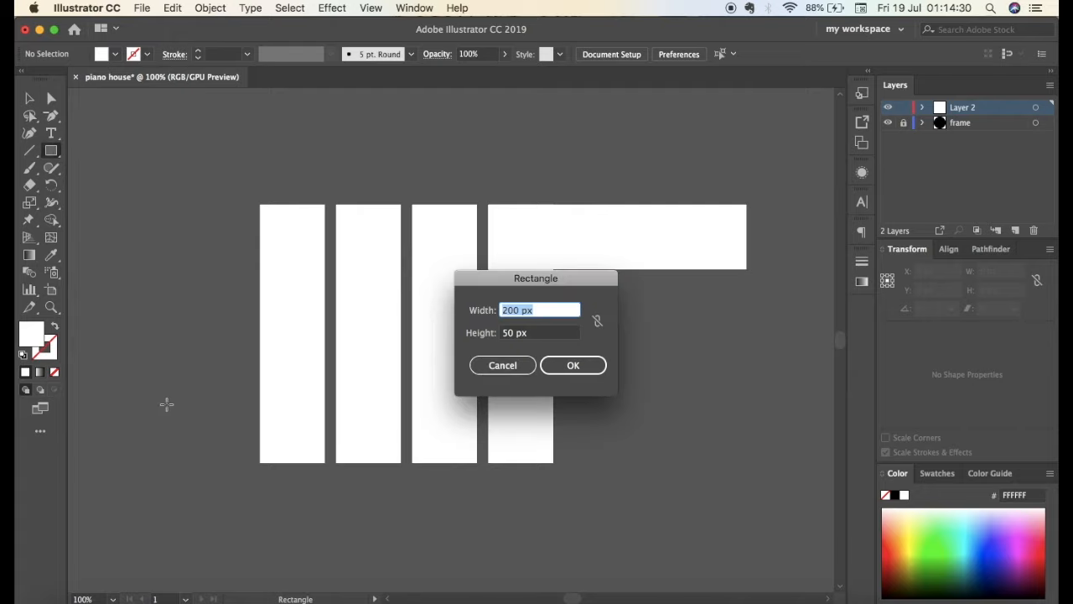
{"action": "type", "text": "30"}
{"action": "key", "text": "Tab"}
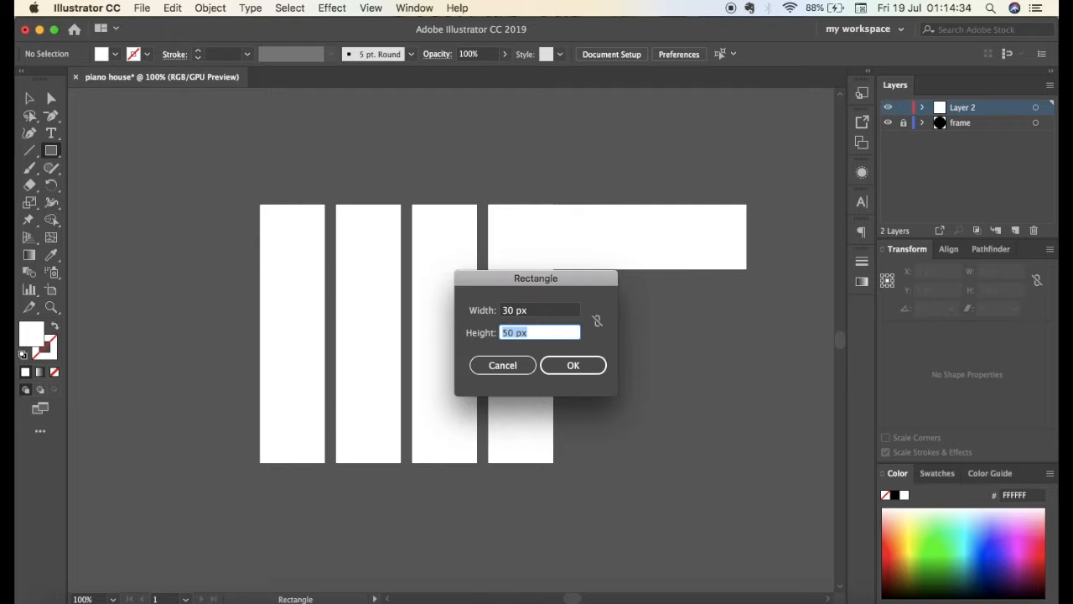
{"action": "type", "text": "120"}
{"action": "left_click", "coordinate": [580, 367]}
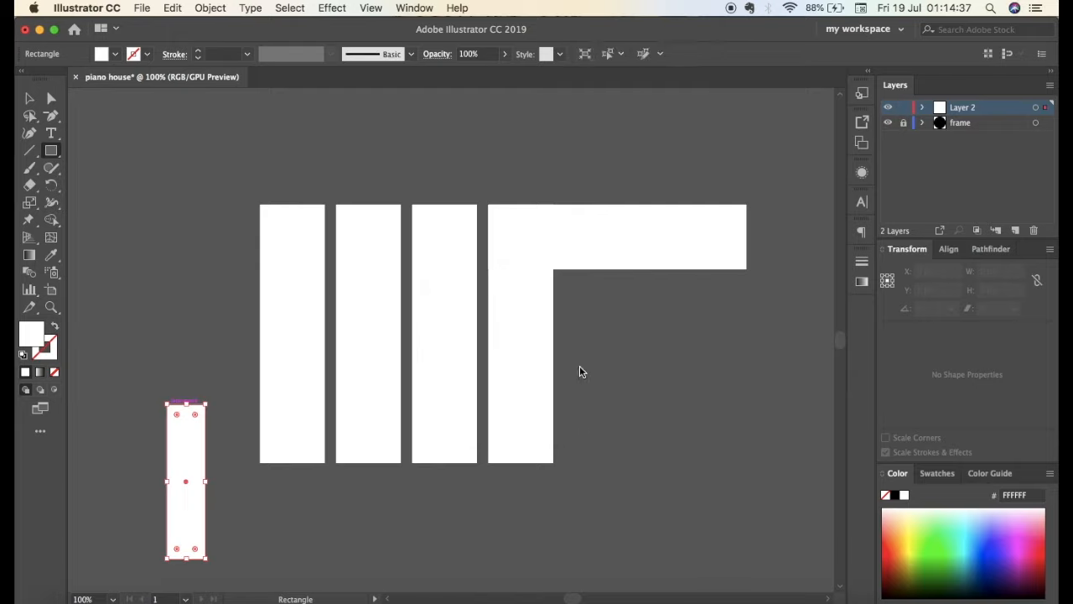
Move the 30 × 120 px rectangle over the gap between the first two upright rectangles, flush with their upper edges
{"action": "left_click", "coordinate": [29, 98]}
{"action": "key", "text": "super+="}
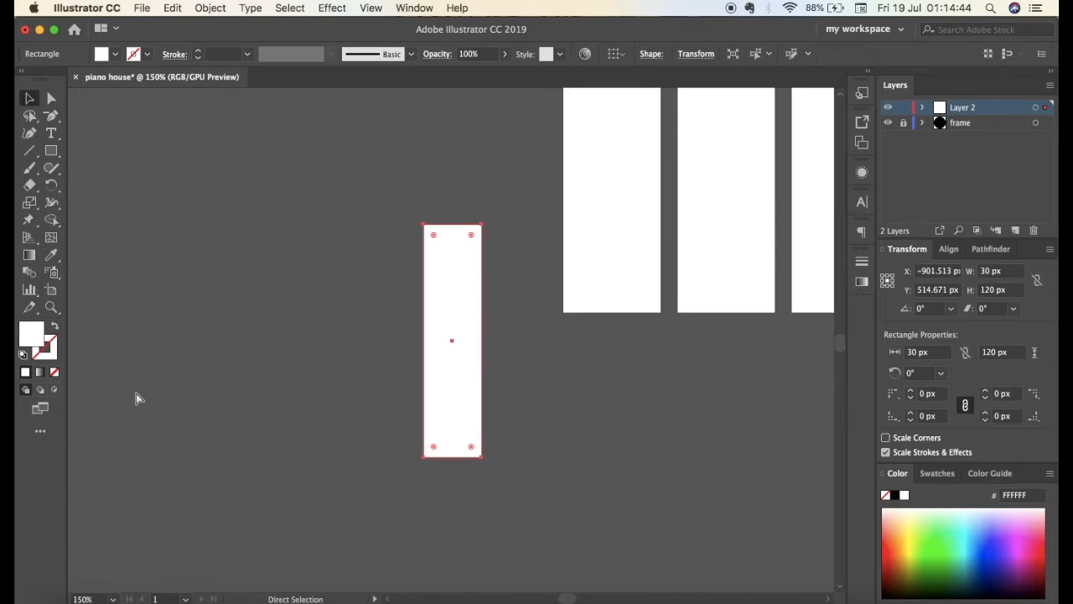
{"action": "scroll", "coordinate": [136, 392], "scroll_direction": "right", "scroll_amount": 3}
{"action": "scroll", "coordinate": [135, 391], "scroll_direction": "right", "scroll_amount": 2}
{"action": "scroll", "coordinate": [135, 392], "scroll_direction": "up", "scroll_amount": 2}
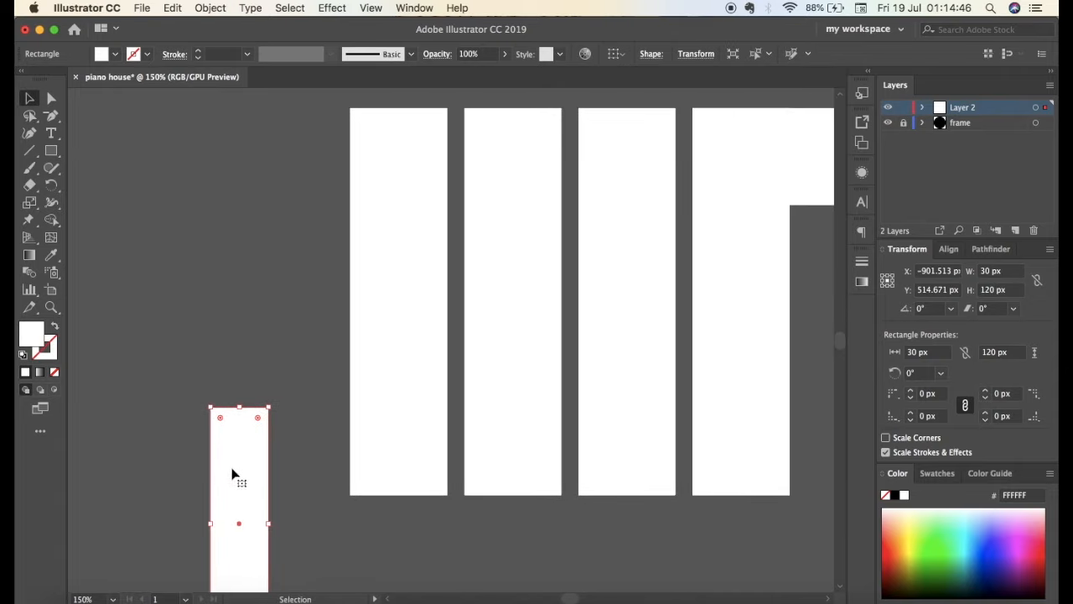
{"action": "left_click_drag", "start_coordinate": [233, 478], "coordinate": [448, 175]}
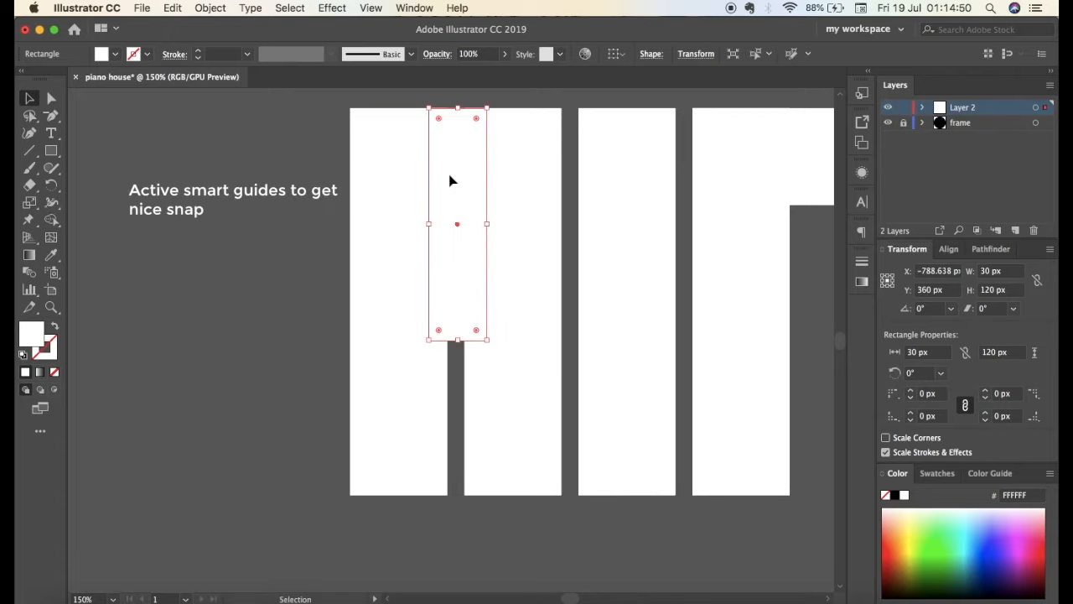
{"action": "left_click", "coordinate": [260, 212]}
Fill the 30 × 120 px rectangle with black (000000)
{"action": "scroll", "coordinate": [259, 212], "scroll_direction": "right", "scroll_amount": 2}
{"action": "scroll", "coordinate": [259, 212], "scroll_direction": "up", "scroll_amount": 2}
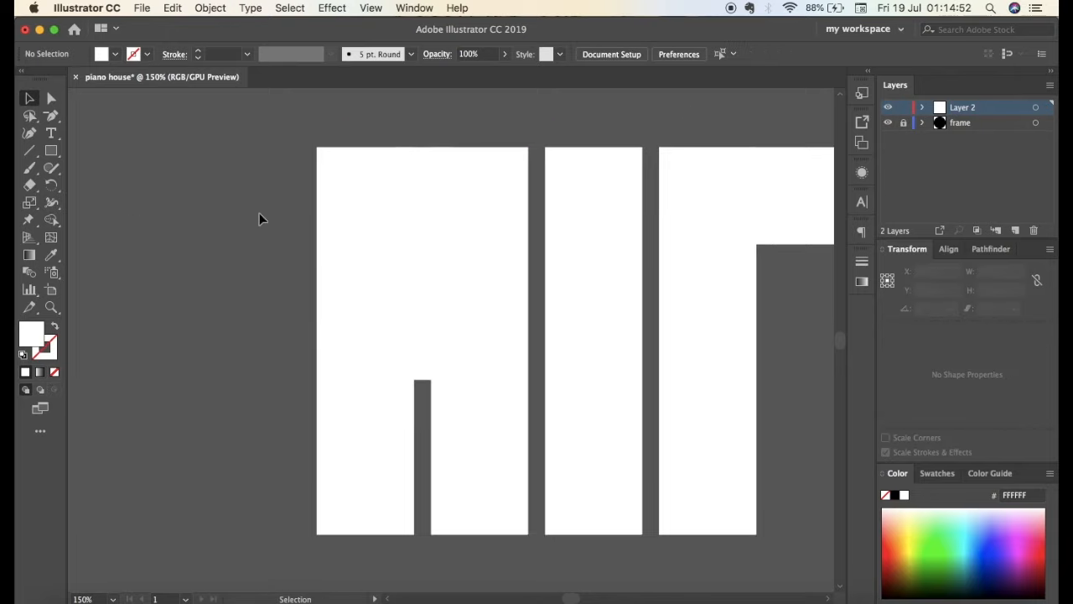
{"action": "left_click", "coordinate": [397, 306]}
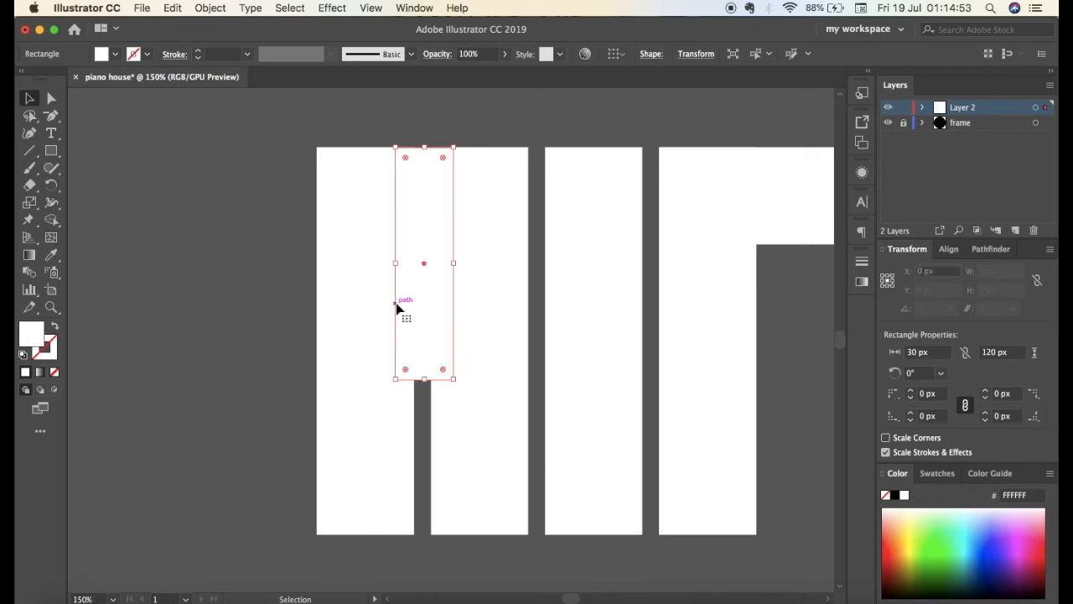
{"action": "double_click", "coordinate": [35, 340]}
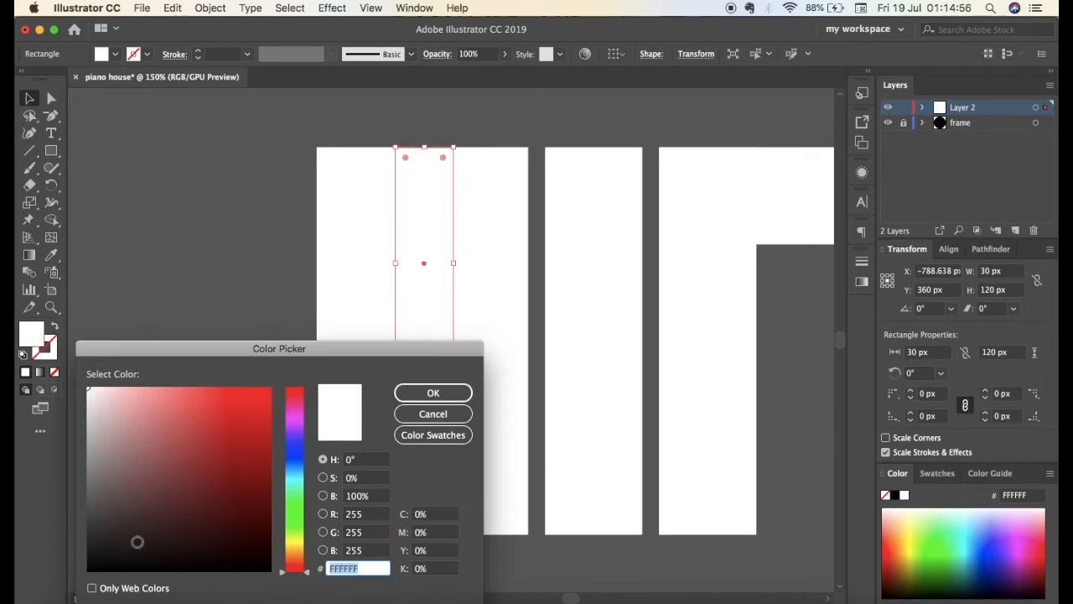
{"action": "left_click", "coordinate": [136, 543]}
{"action": "left_click_drag", "start_coordinate": [96, 568], "coordinate": [82, 572]}
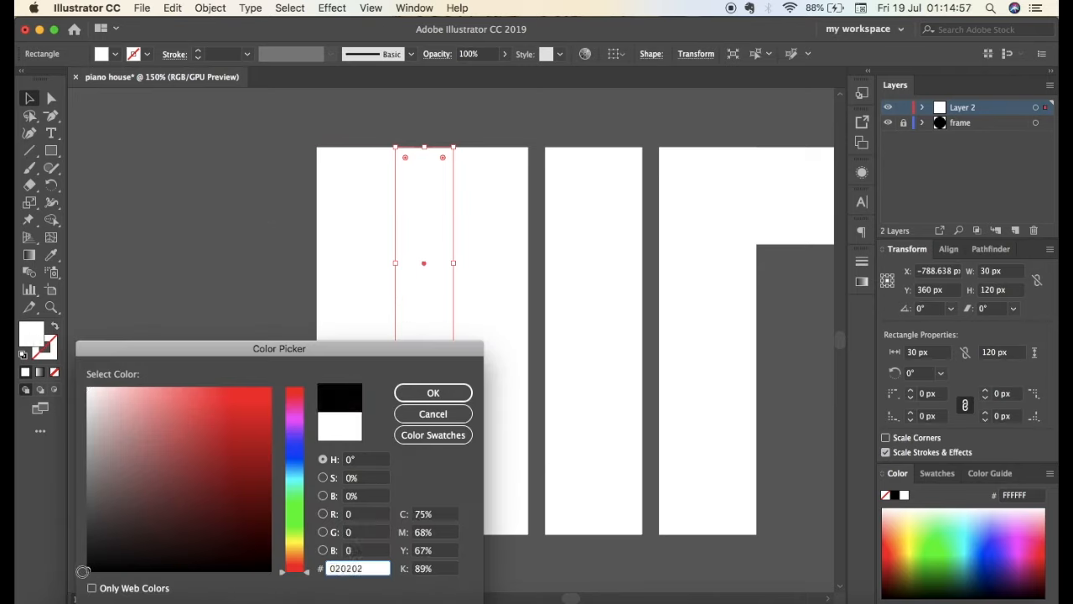
{"action": "left_click", "coordinate": [432, 392]}
{"action": "left_click", "coordinate": [168, 420]}
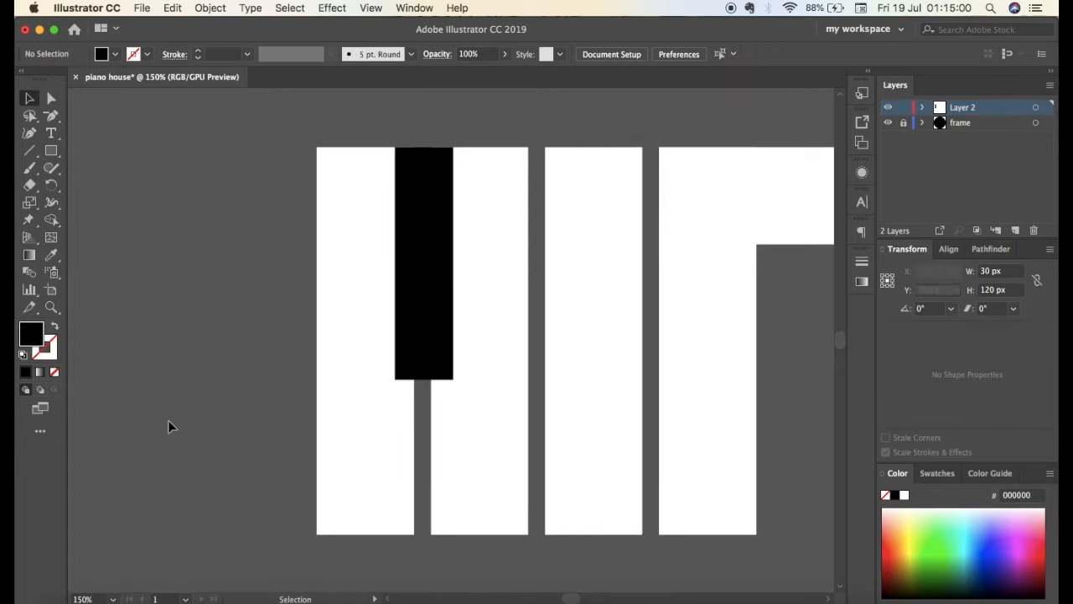
Ungroup the four upright white rectangles
{"action": "scroll", "coordinate": [168, 420], "scroll_direction": "right", "scroll_amount": 3}
{"action": "scroll", "coordinate": [168, 420], "scroll_direction": "up", "scroll_amount": 1}
{"action": "left_click", "coordinate": [369, 371]}
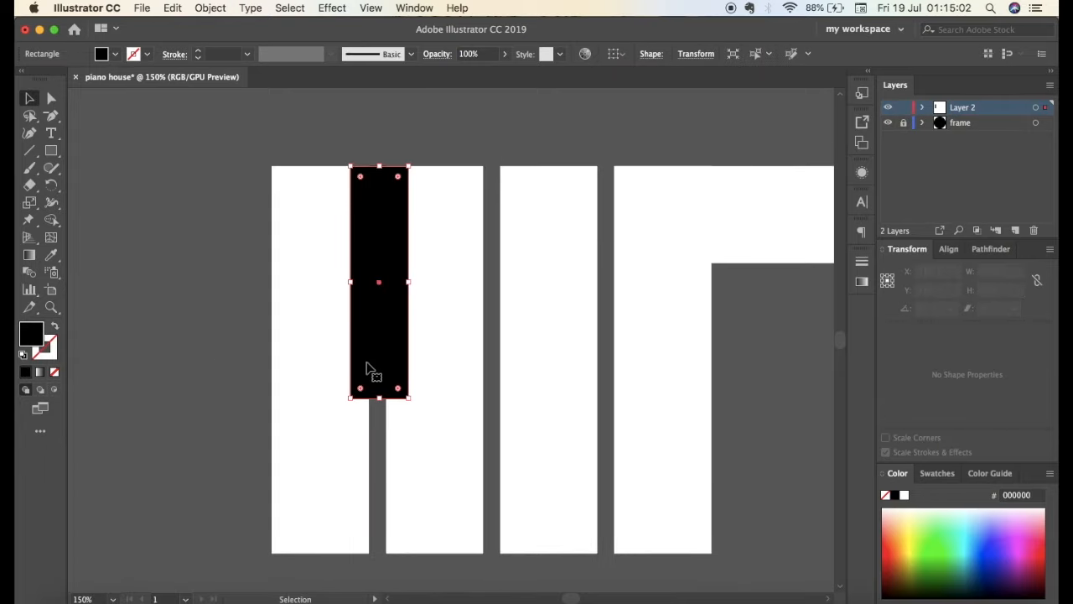
{"action": "left_click", "coordinate": [314, 488]}
{"action": "right_click", "coordinate": [315, 493]}
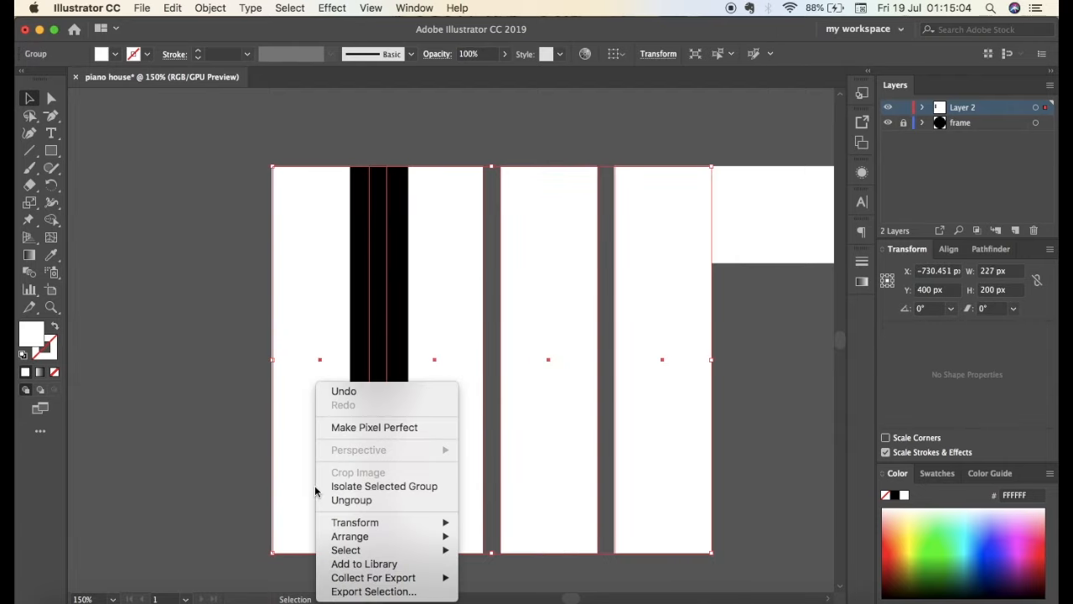
{"action": "left_click", "coordinate": [331, 499]}
{"action": "left_click", "coordinate": [105, 458]}
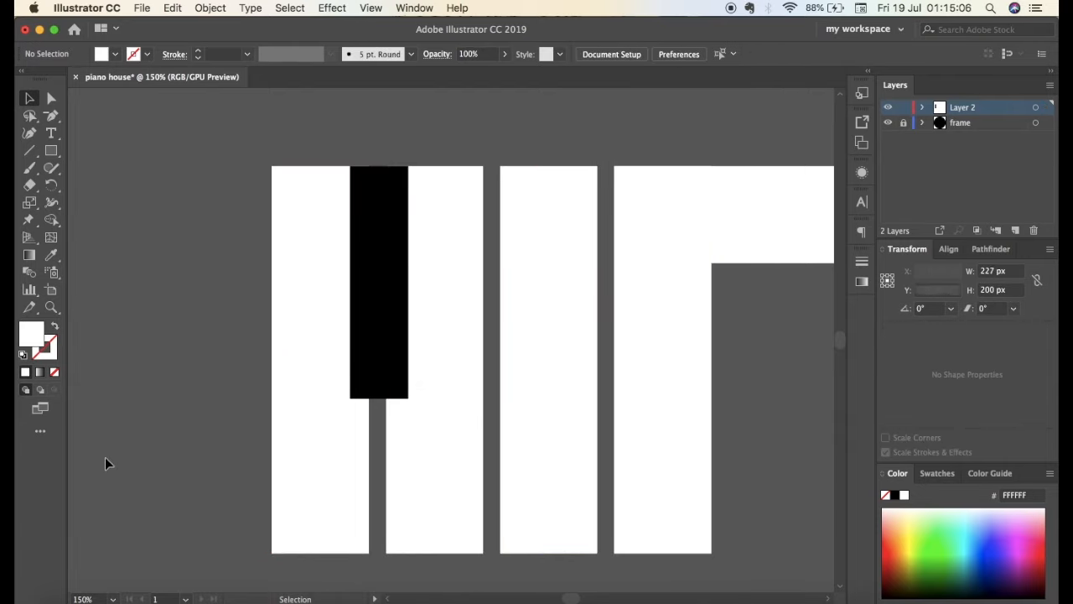
Group the two leftmost upright white rectangles
{"action": "left_click", "coordinate": [324, 479]}
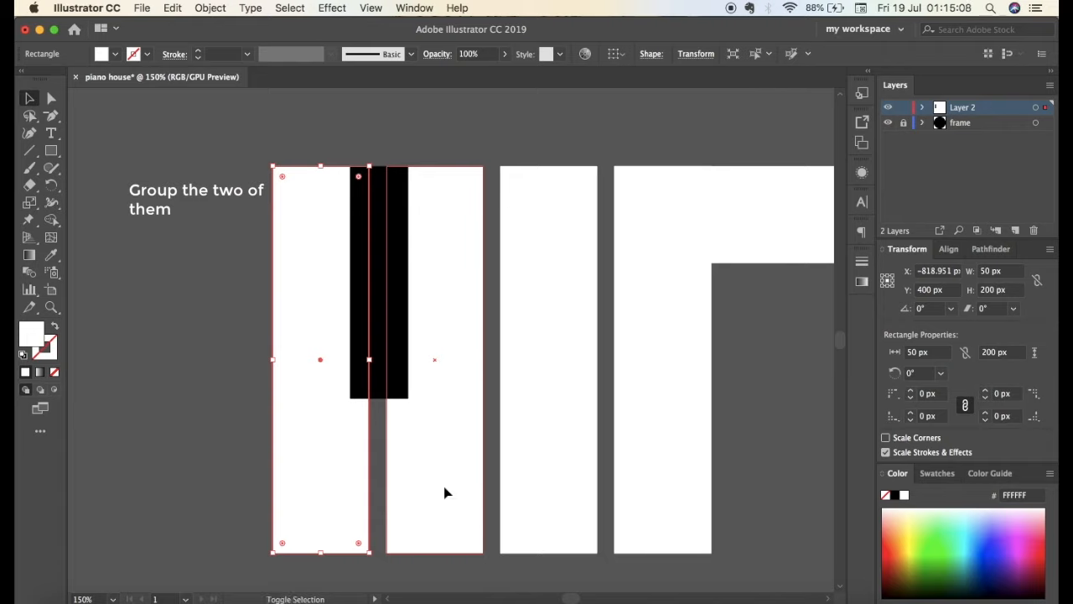
{"action": "left_click", "coordinate": [446, 495], "text": "shift"}
{"action": "key", "text": "super+g"}
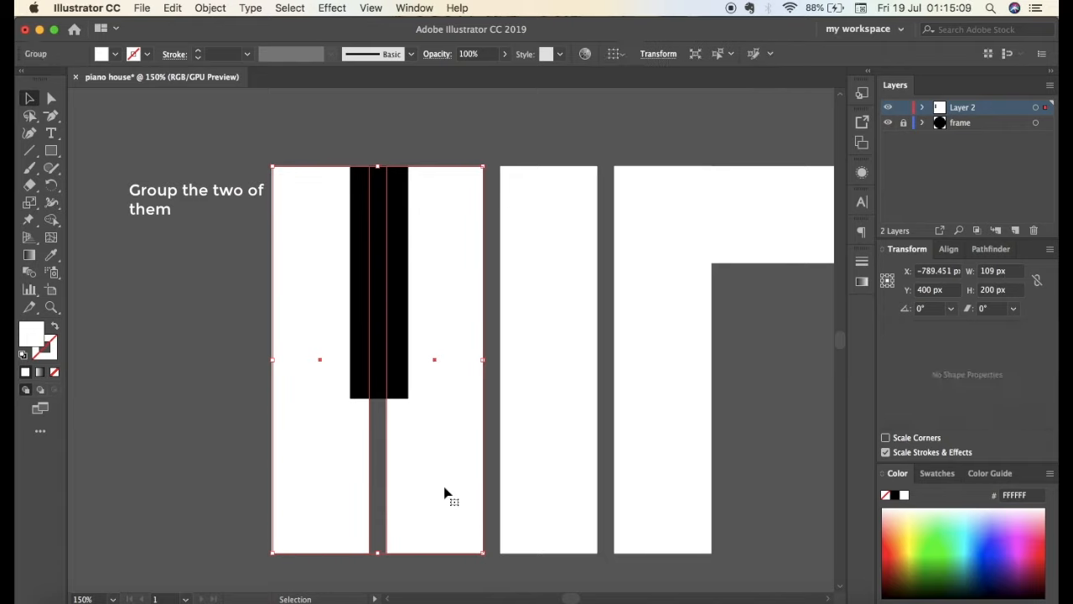
{"action": "left_click", "coordinate": [166, 416]}
Centre the black rectangle horizontally on the group of two white rectangles, using the group as the key object
{"action": "left_click", "coordinate": [378, 372]}
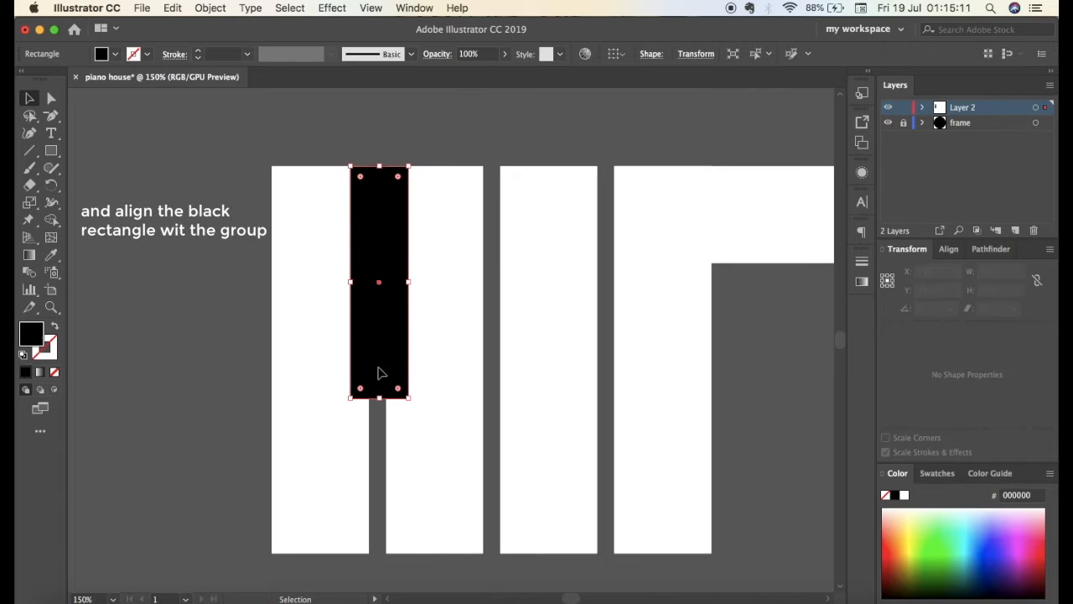
{"action": "left_click", "coordinate": [334, 482], "text": "shift"}
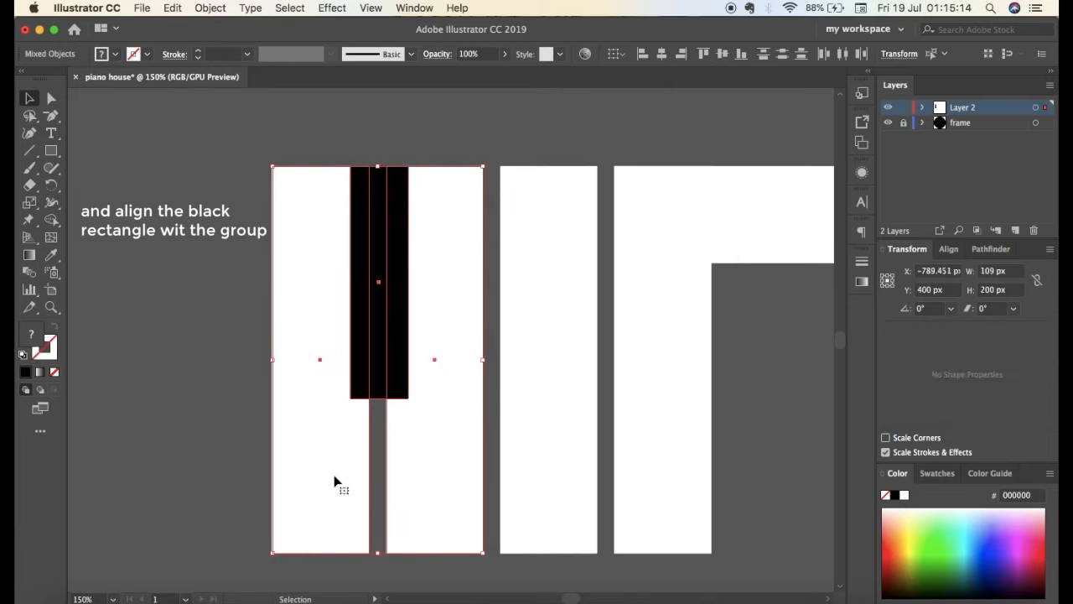
{"action": "left_click", "coordinate": [333, 482]}
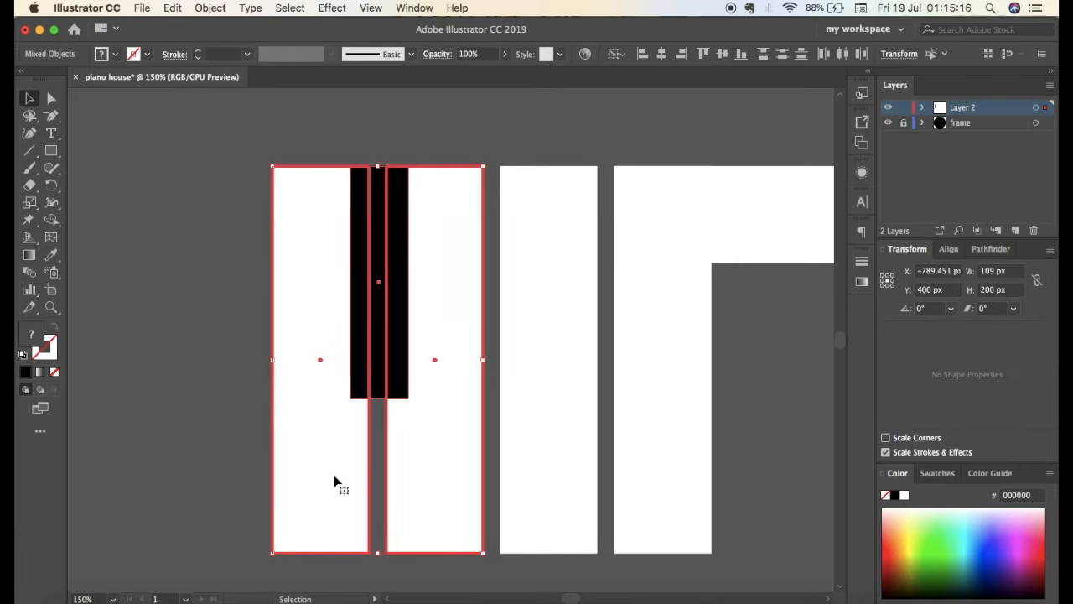
{"action": "left_click", "coordinate": [947, 251]}
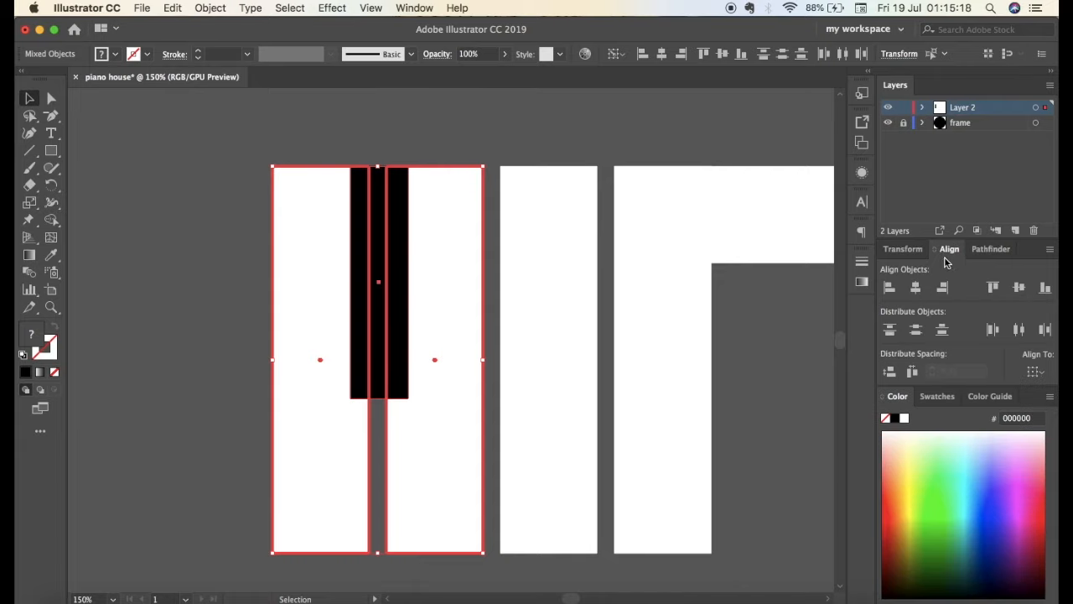
{"action": "left_click", "coordinate": [915, 288]}
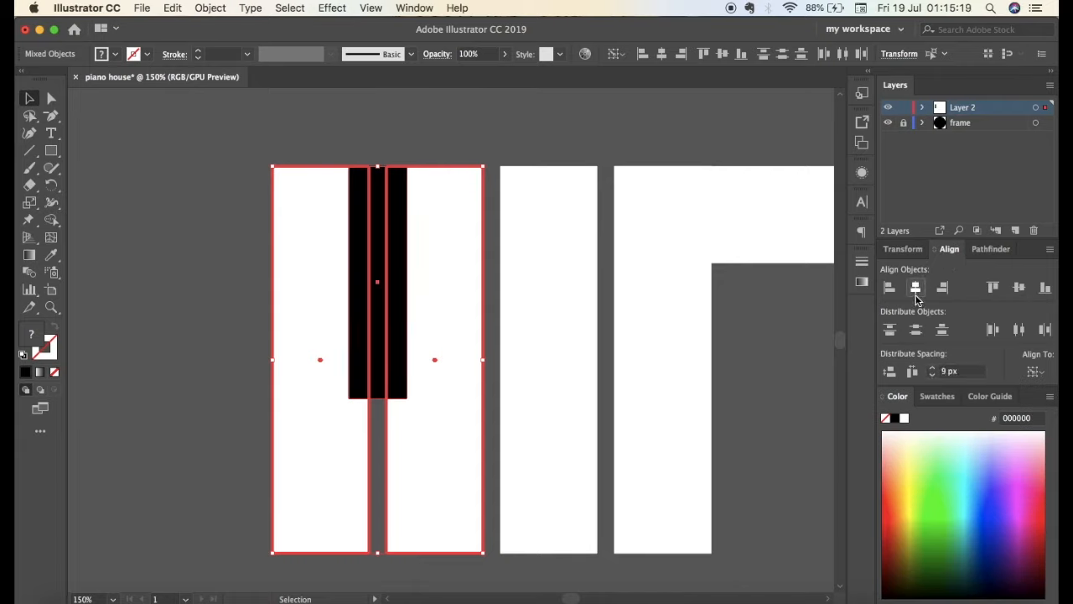
{"action": "left_click", "coordinate": [214, 371]}
Ungroup the two leftmost white rectangles
{"action": "left_click", "coordinate": [414, 485]}
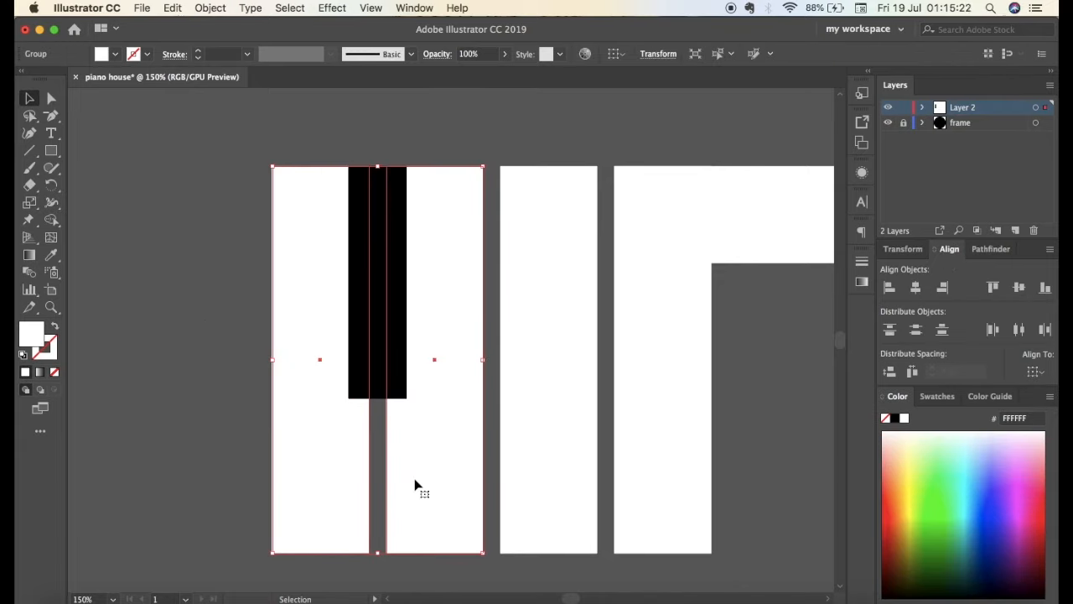
{"action": "right_click", "coordinate": [414, 484]}
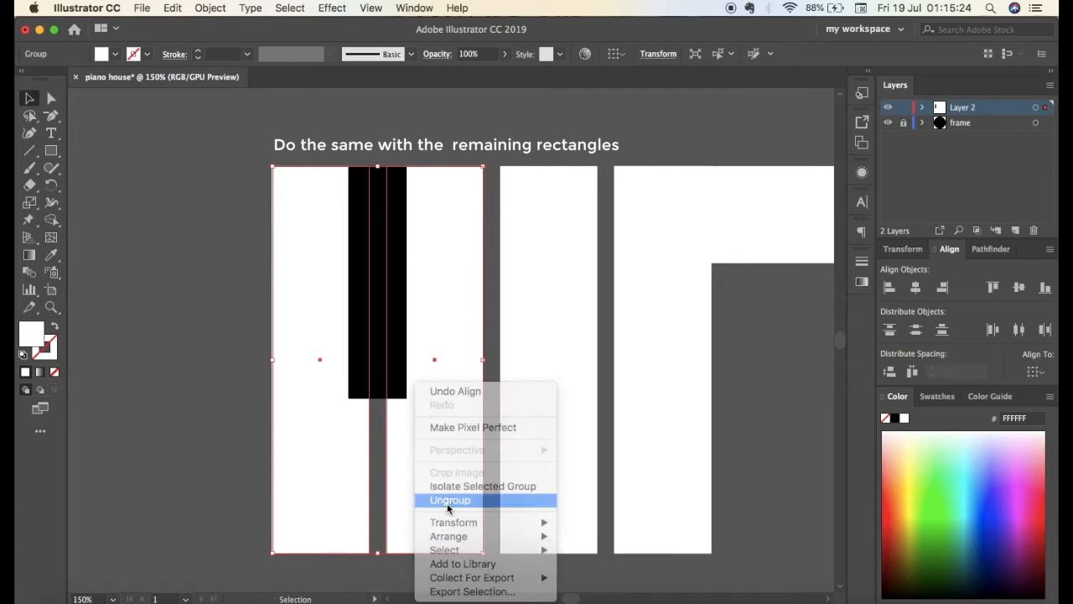
{"action": "left_click", "coordinate": [445, 501]}
{"action": "left_click", "coordinate": [467, 579]}
Duplicate the black rectangle onto the gap between the second and third white rectangles, keeping the upper edges level
{"action": "left_click", "coordinate": [379, 386]}
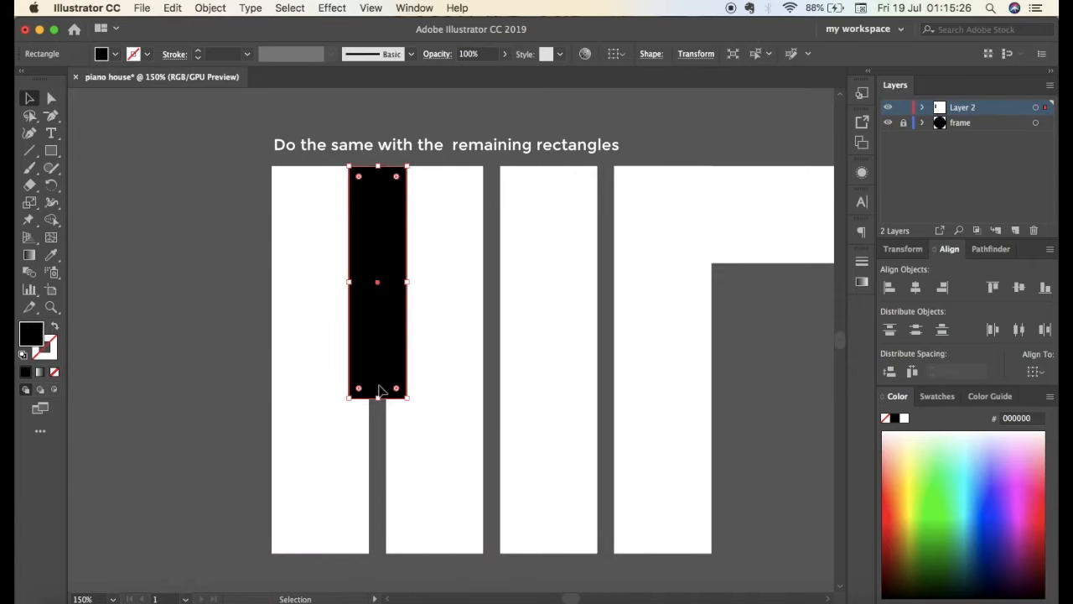
{"action": "left_click_drag", "start_coordinate": [374, 352], "coordinate": [489, 350]}
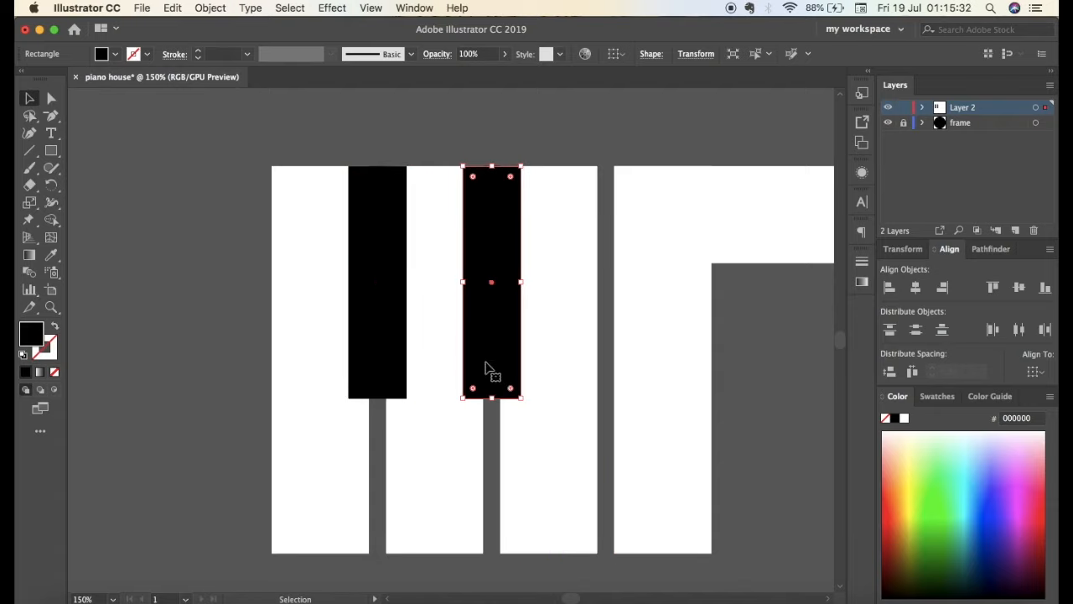
{"action": "left_click", "coordinate": [482, 556]}
{"action": "left_click", "coordinate": [560, 570]}
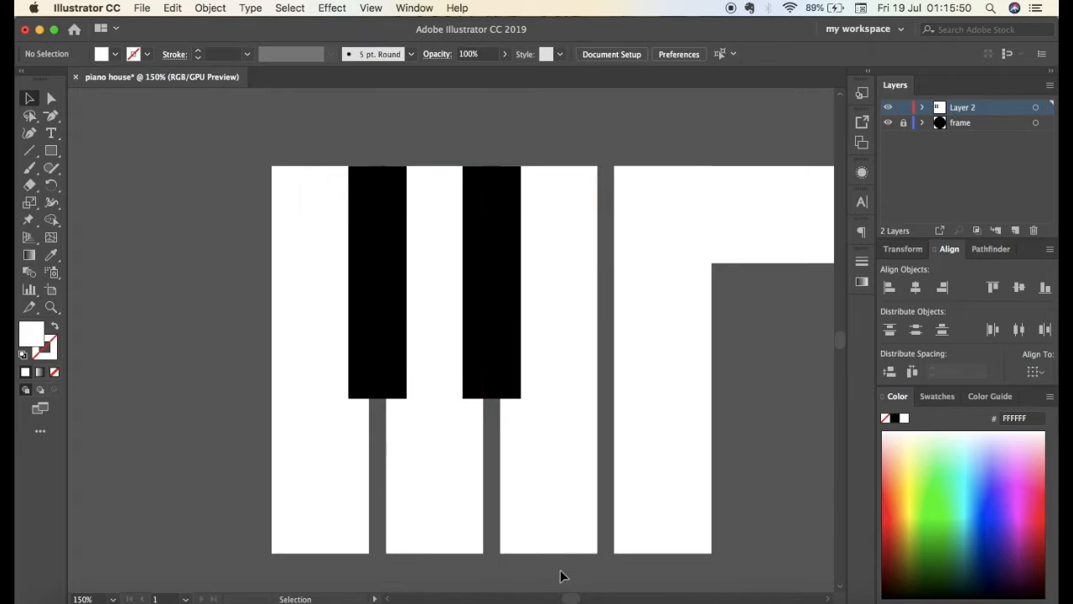
Duplicate the second black rectangle onto the gap between the third and fourth white rectangles, at the same height
{"action": "left_click", "coordinate": [494, 376]}
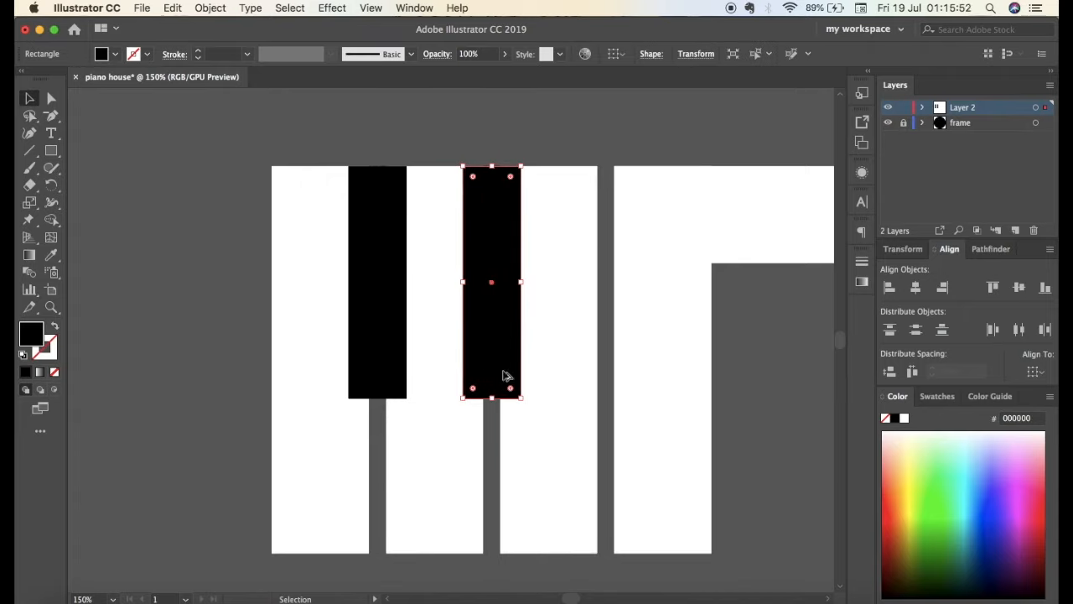
{"action": "left_click_drag", "start_coordinate": [504, 377], "coordinate": [618, 378]}
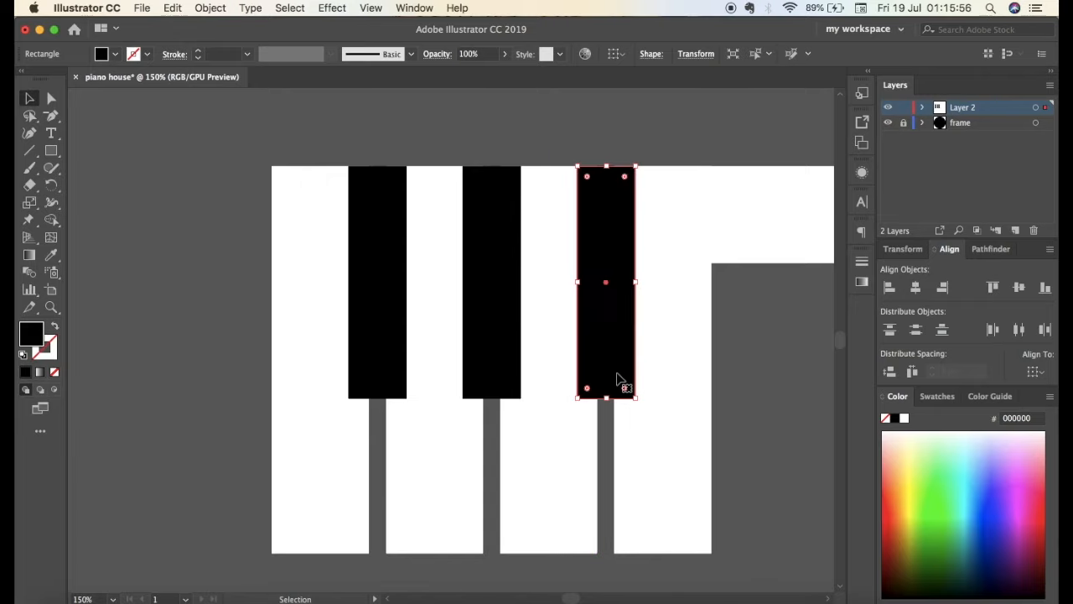
{"action": "left_click", "coordinate": [803, 467]}
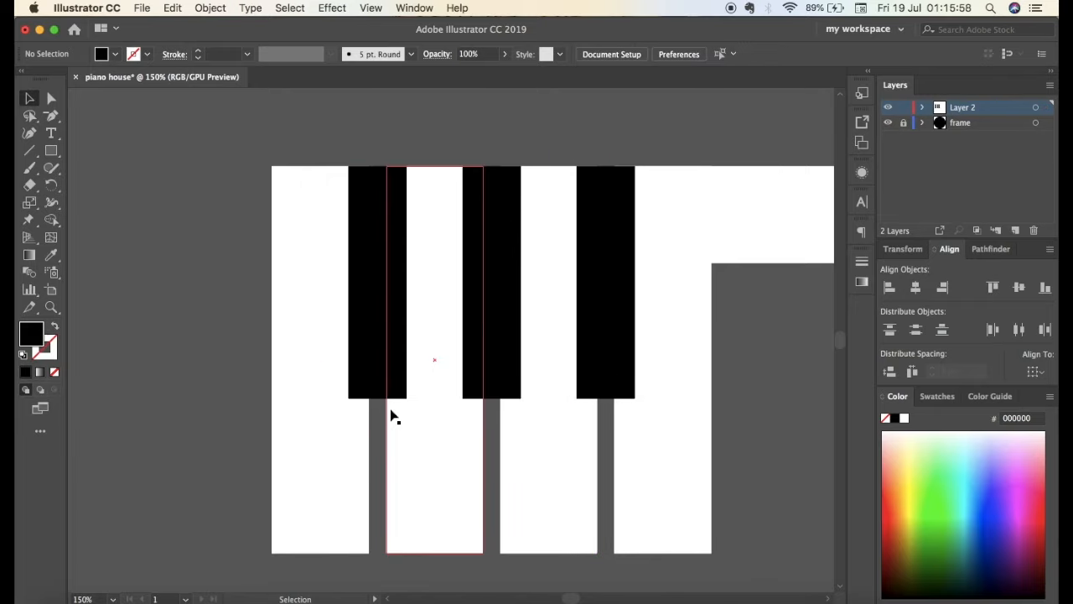
Group all the white and black rectangles, including the horizontal one, into a single object
{"action": "key", "text": "super+minus"}
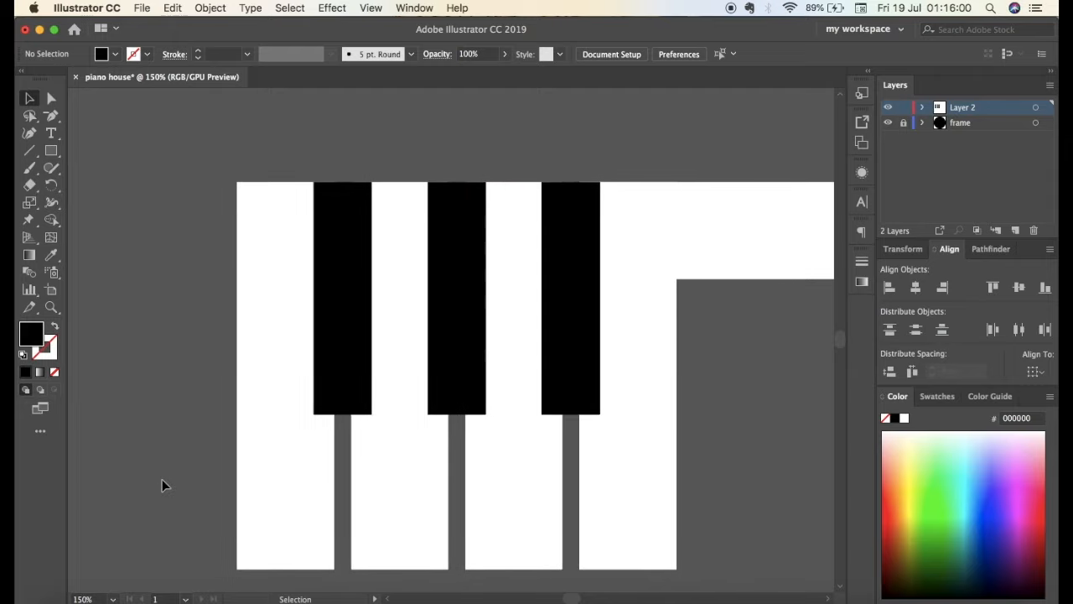
{"action": "key", "text": "super+minus"}
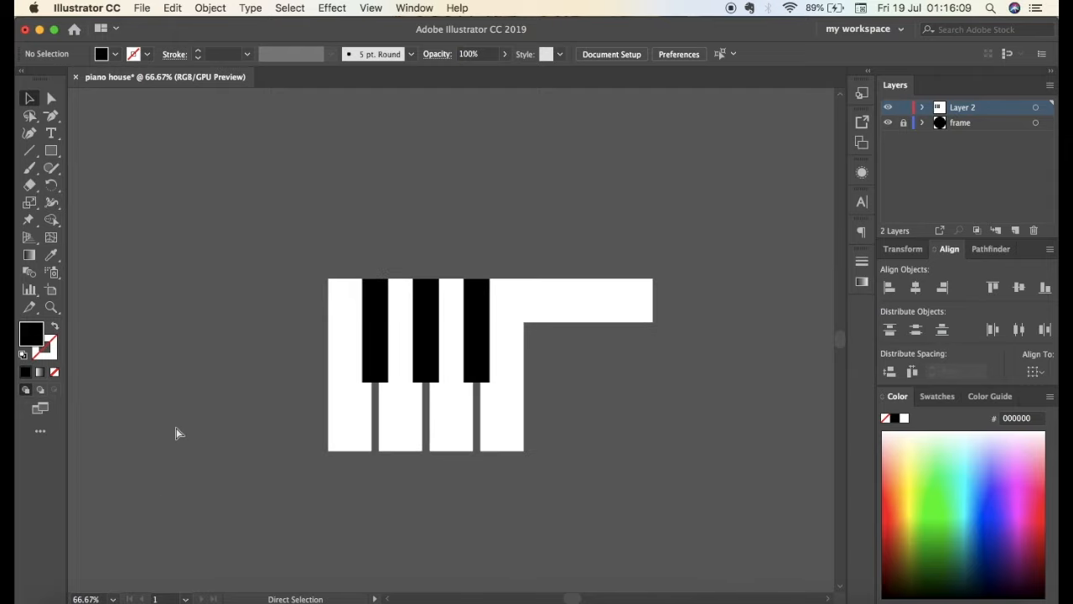
{"action": "left_click_drag", "start_coordinate": [277, 185], "coordinate": [703, 522]}
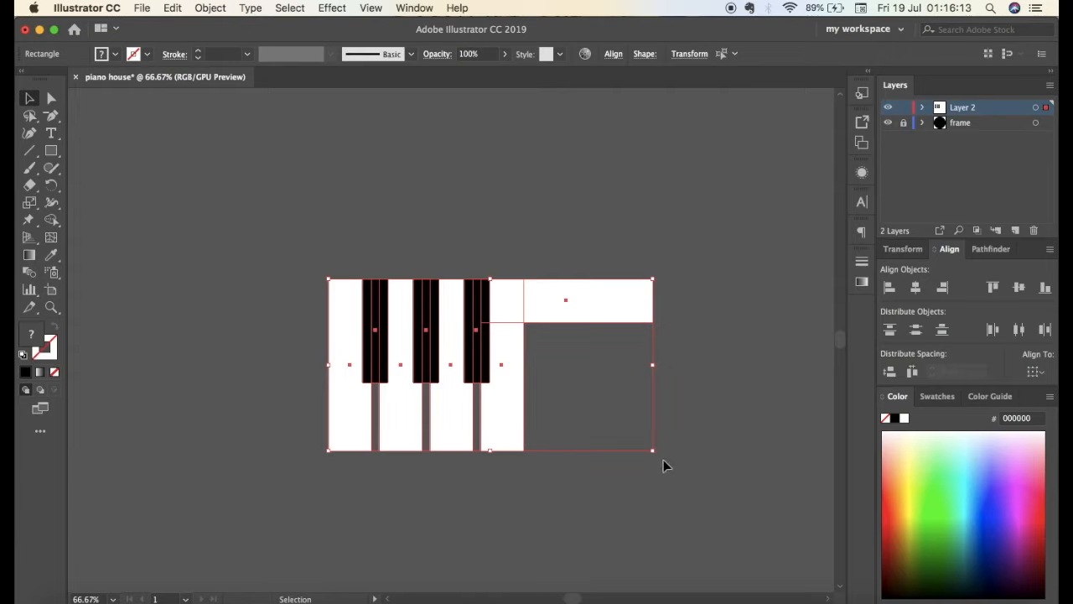
{"action": "key", "text": "super+g"}
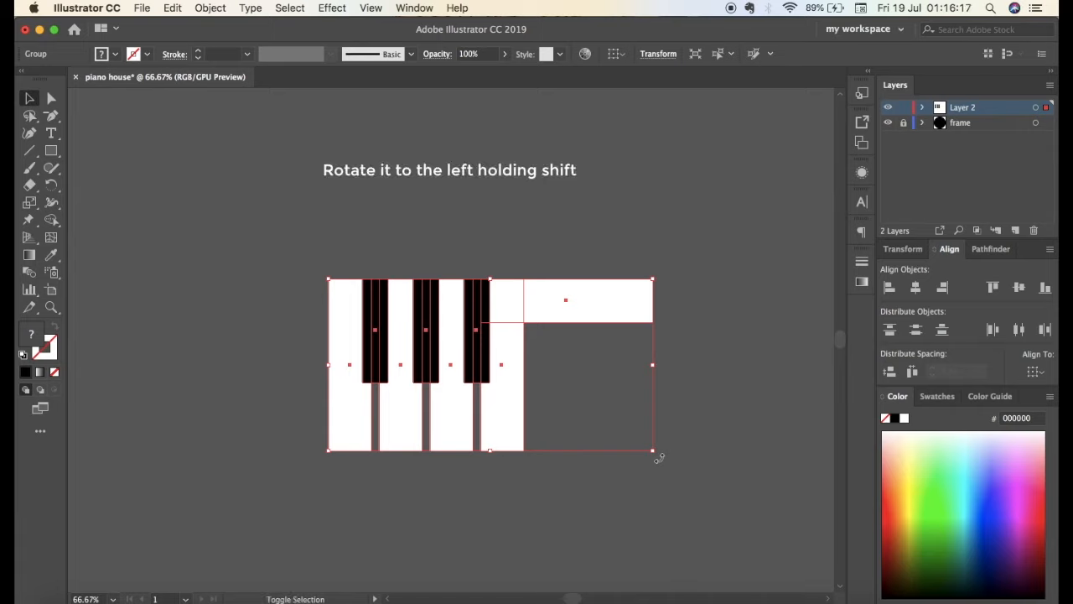
Rotate the grouped piano keys 45 degrees clockwise so the long white strip slopes down like a roof
{"action": "left_click_drag", "start_coordinate": [657, 453], "coordinate": [558, 504]}
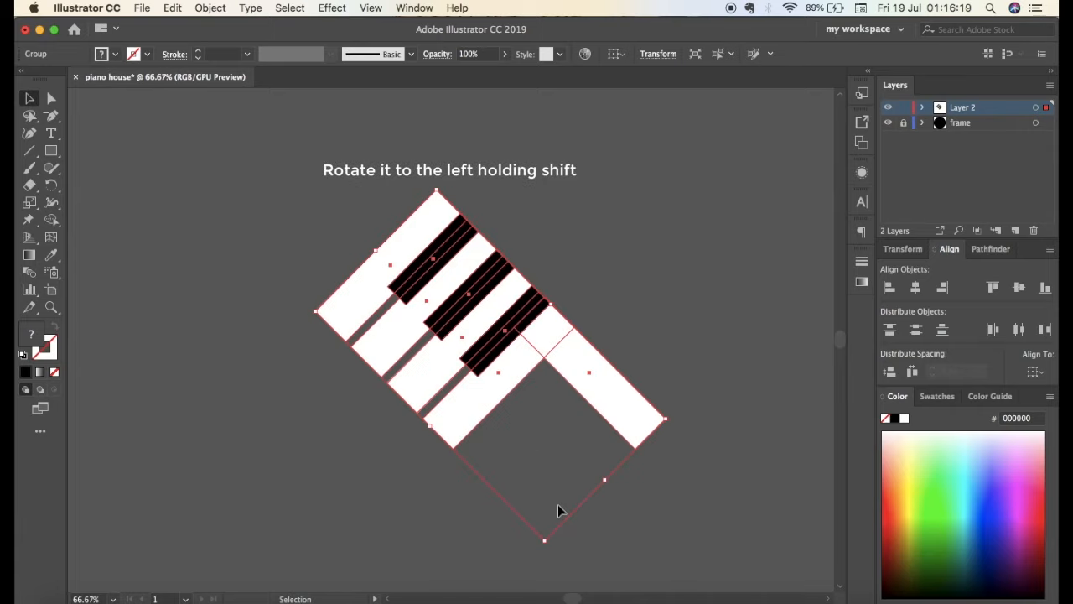
{"action": "left_click", "coordinate": [381, 515]}
{"action": "scroll", "coordinate": [382, 514], "scroll_direction": "down", "scroll_amount": 2}
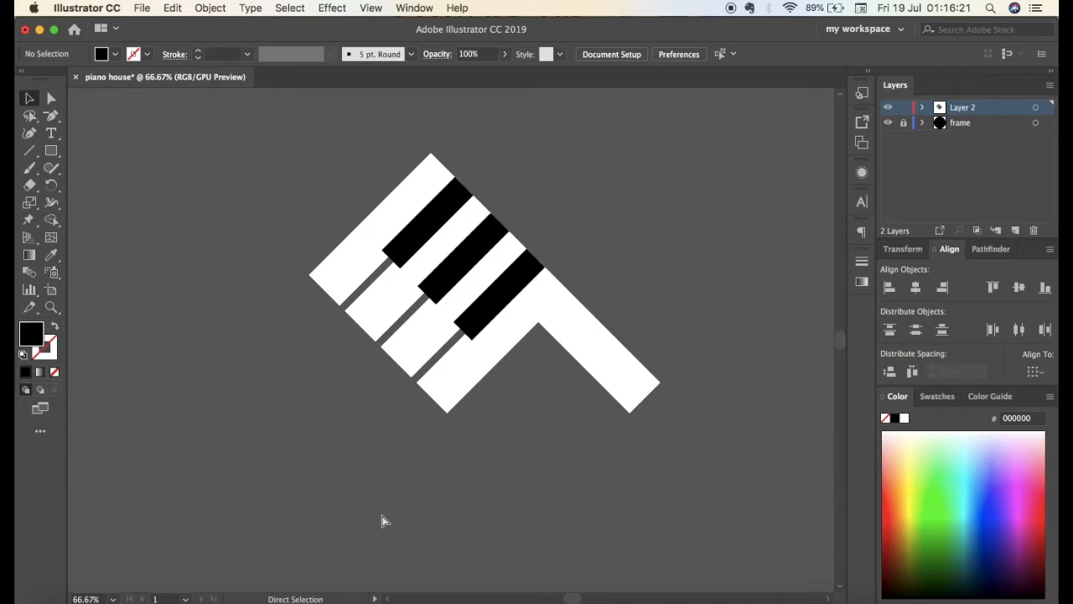
{"action": "key", "text": "super+minus"}
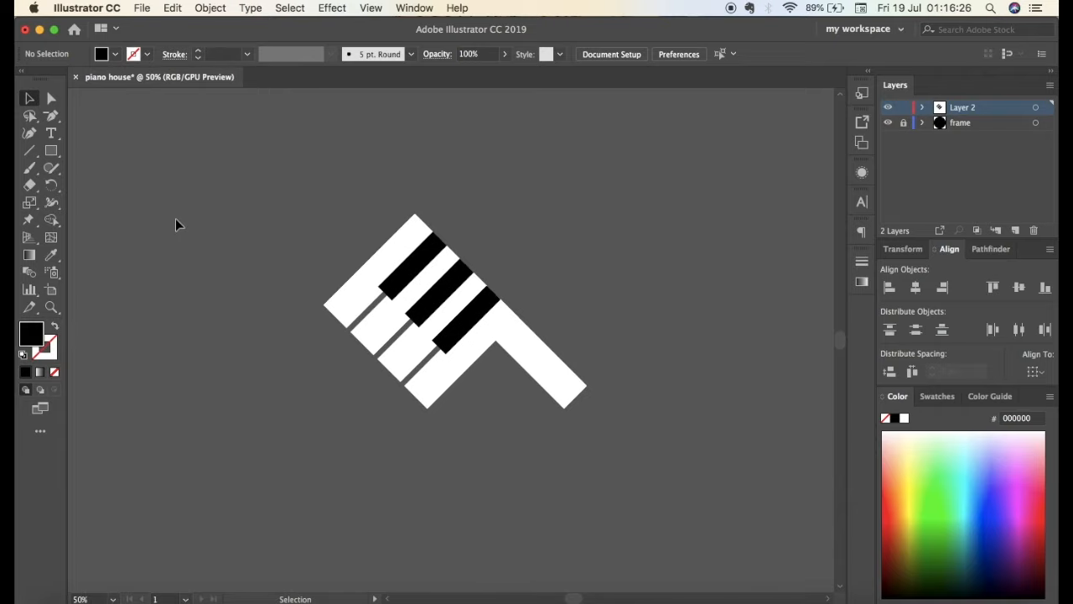
Create a 50 px wide and 90 px high rectangle in the empty area below the rotated keys
{"action": "left_click", "coordinate": [50, 152]}
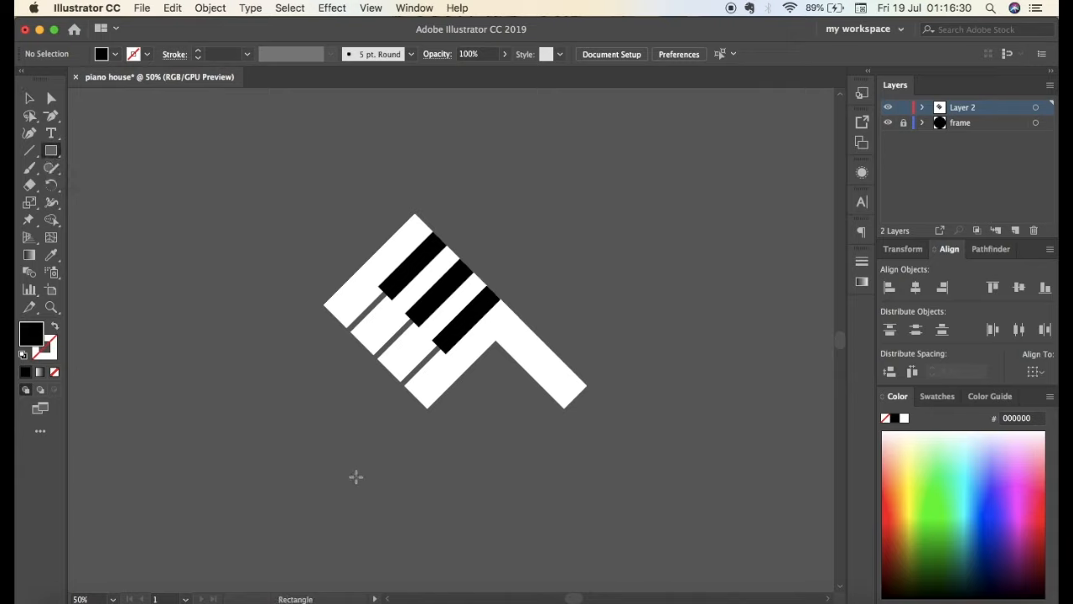
{"action": "left_click", "coordinate": [355, 476]}
{"action": "type", "text": "50"}
{"action": "key", "text": "Tab"}
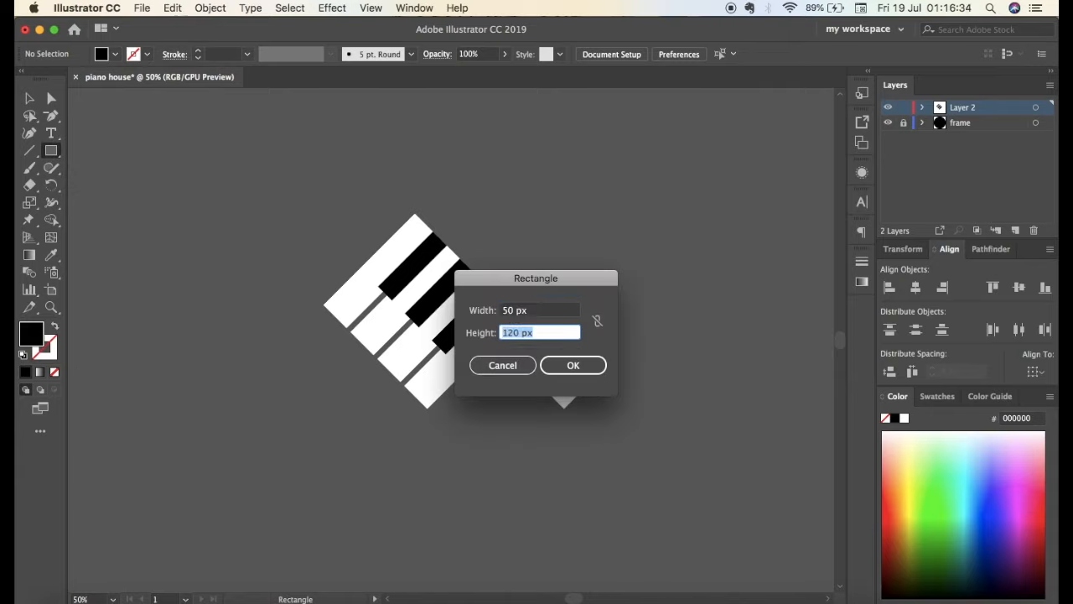
{"action": "type", "text": "90"}
{"action": "left_click", "coordinate": [587, 364]}
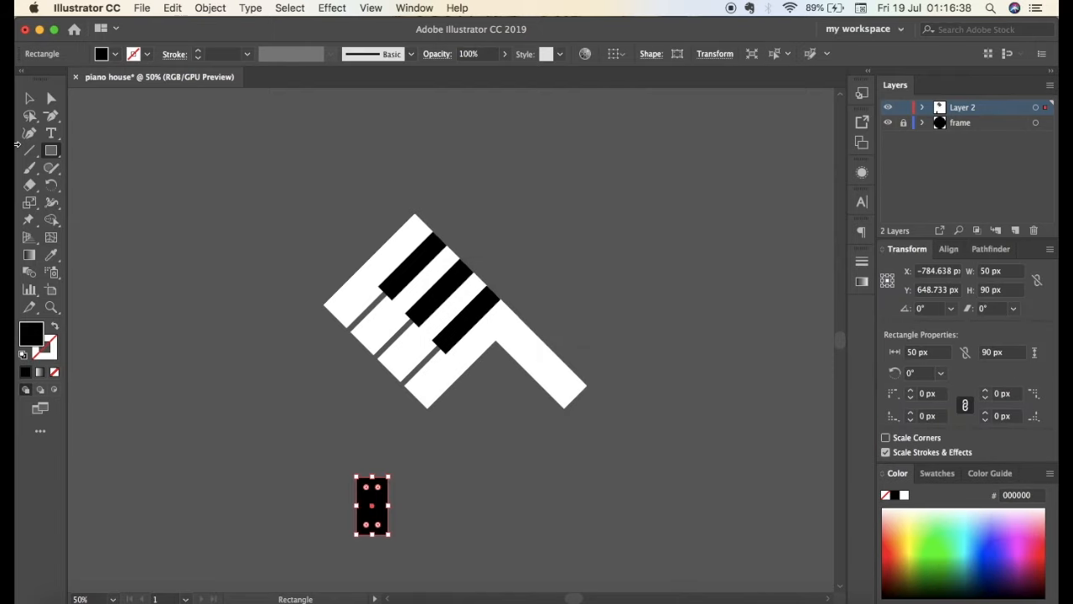
Fill the 50 × 90 px rectangle with white and place it on the sloping roof strip as a chimney
{"action": "left_click", "coordinate": [117, 53]}
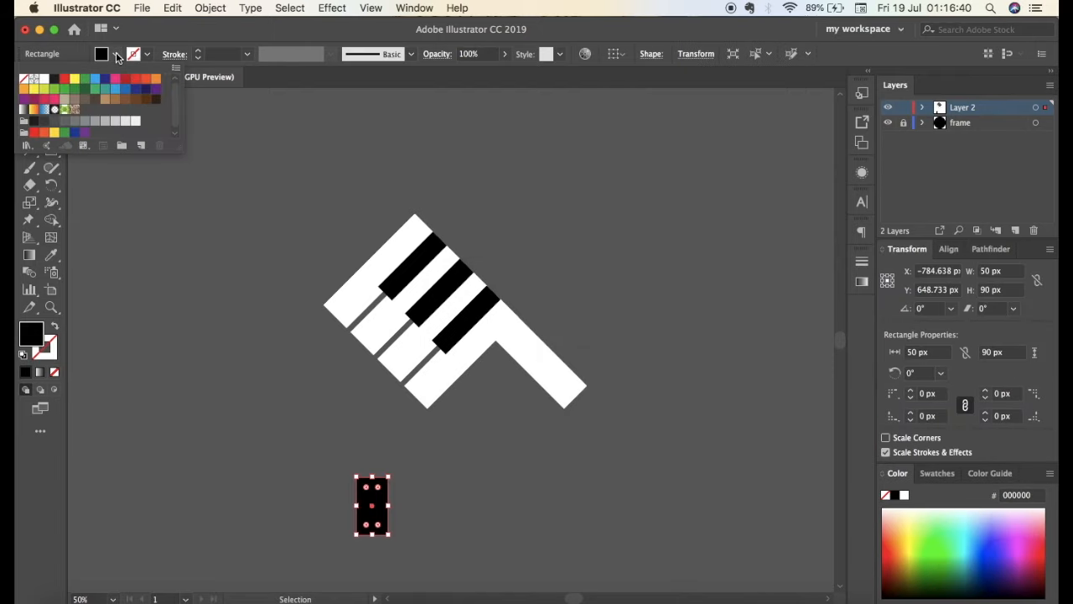
{"action": "left_click", "coordinate": [43, 78]}
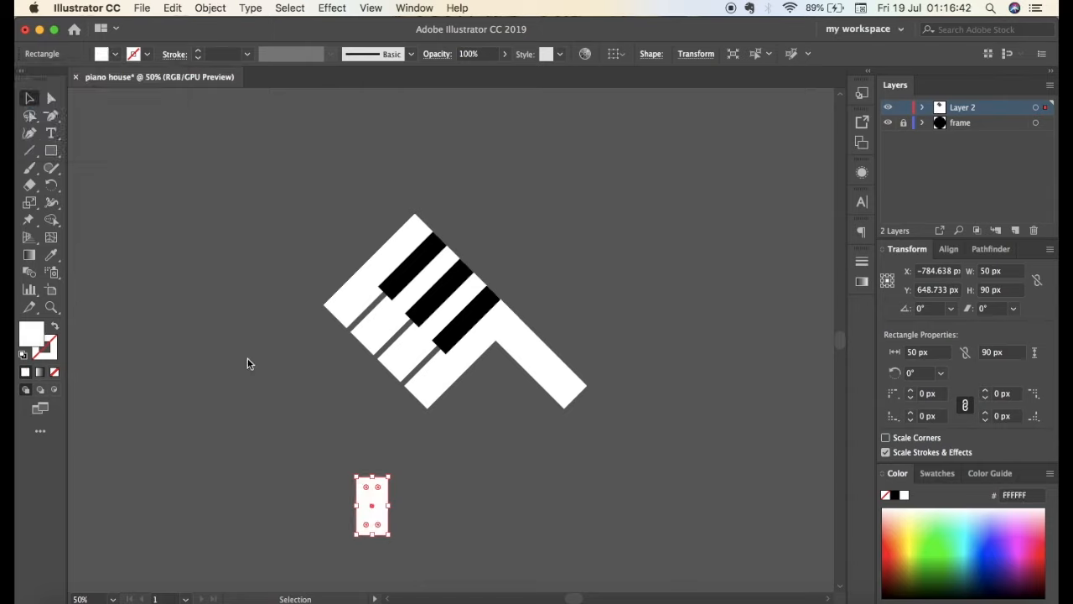
{"action": "left_click_drag", "start_coordinate": [418, 480], "coordinate": [560, 348]}
{"action": "left_click", "coordinate": [658, 371]}
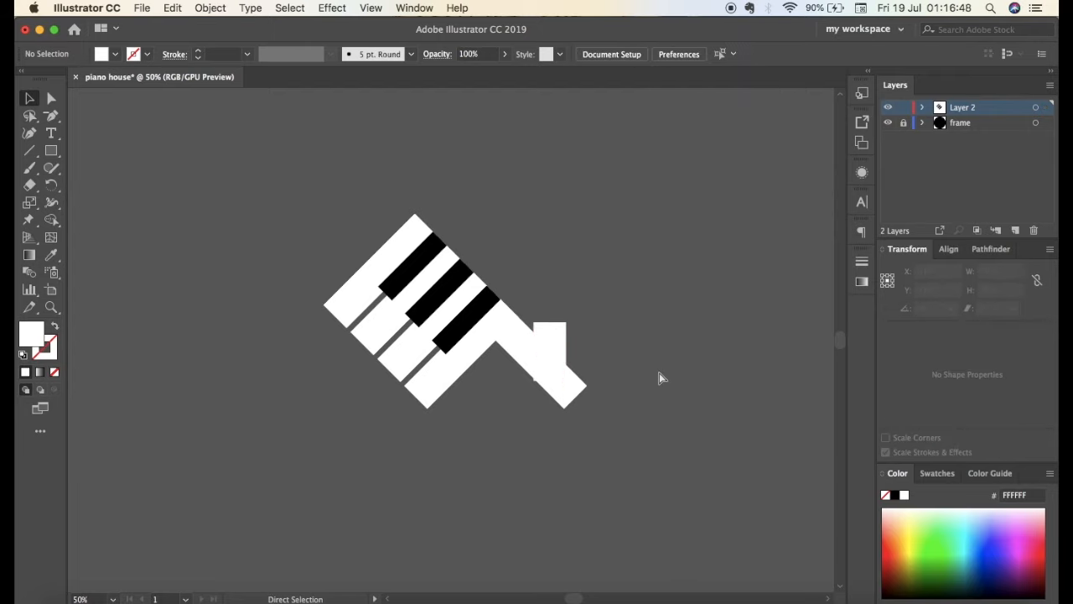
Shift the chimney rectangle slightly up and to the right so its lower corner stays inside the roof strip
{"action": "key", "text": "super+equal"}
{"action": "key", "text": "super+equal"}
{"action": "key", "text": "super+equal"}
{"action": "scroll", "coordinate": [697, 407], "scroll_direction": "right", "scroll_amount": 4}
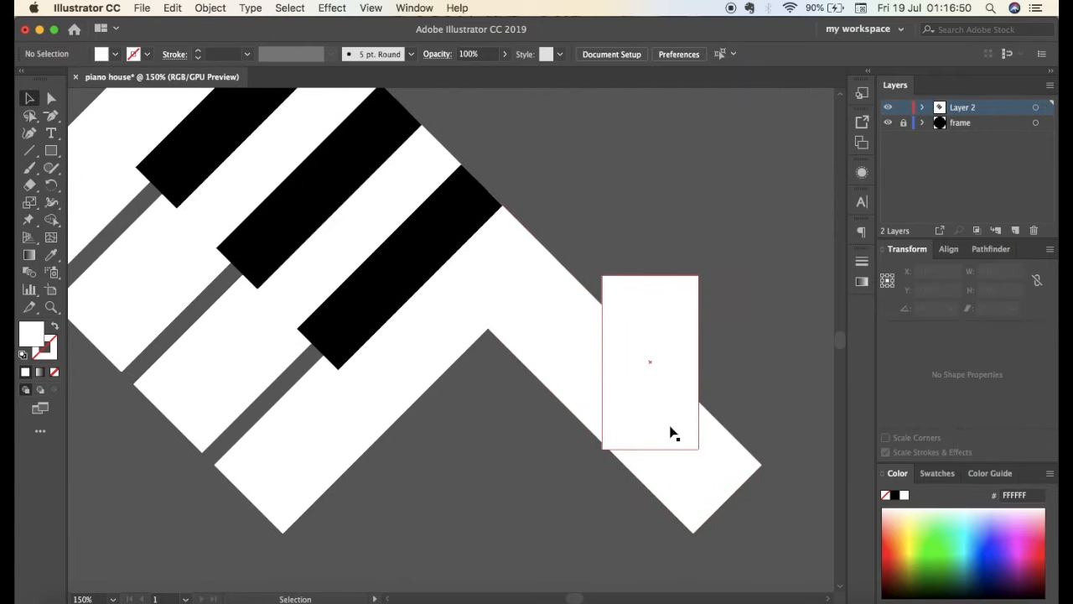
{"action": "left_click_drag", "start_coordinate": [671, 430], "coordinate": [674, 425]}
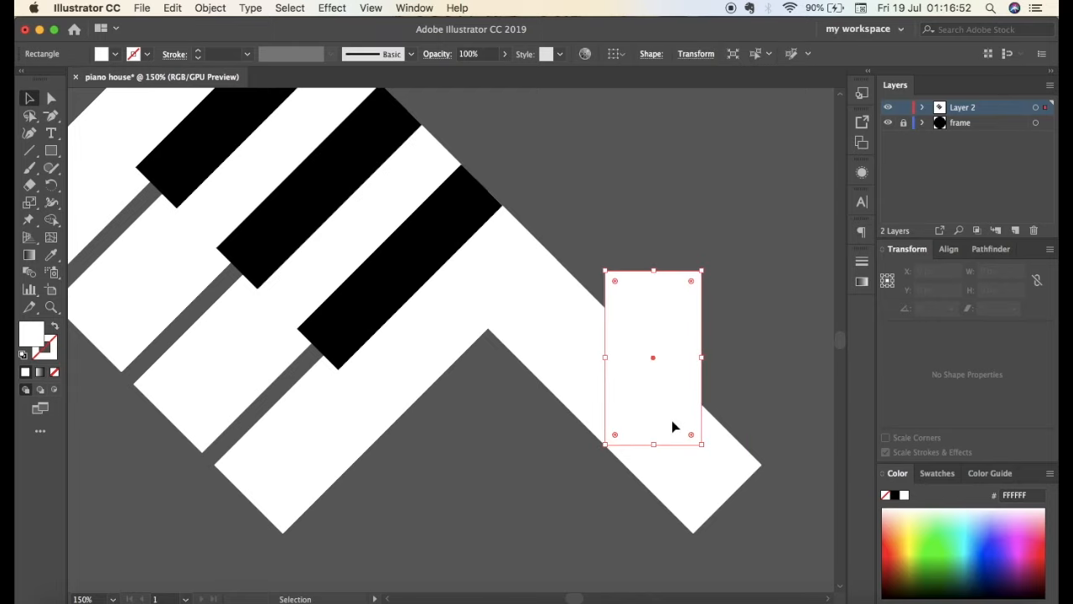
{"action": "left_click", "coordinate": [526, 532]}
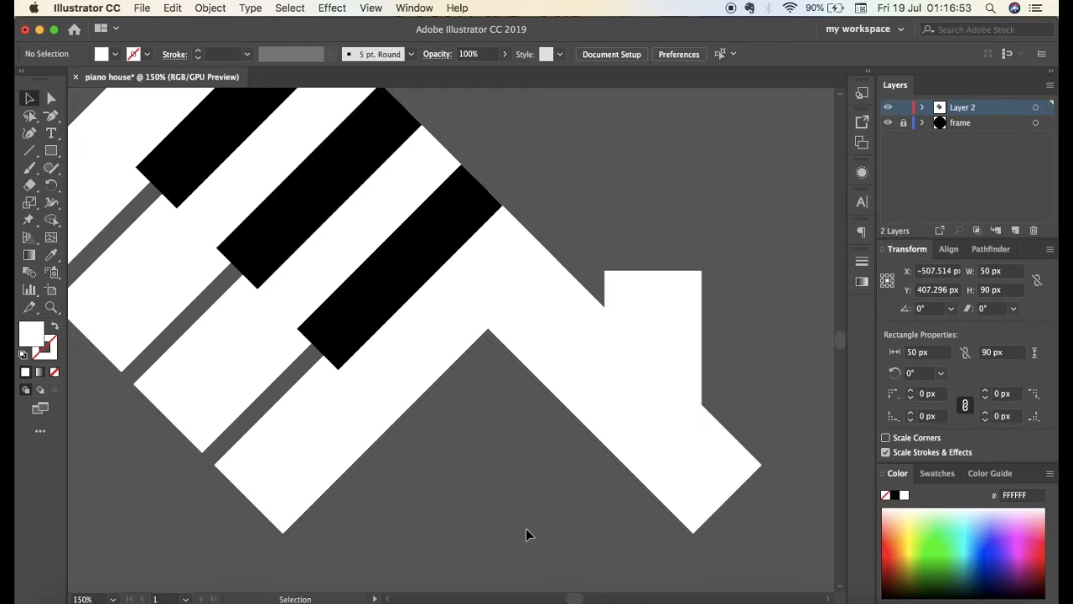
{"action": "left_click", "coordinate": [688, 339]}
{"action": "left_click_drag", "start_coordinate": [685, 340], "coordinate": [690, 340]}
{"action": "left_click", "coordinate": [764, 368]}
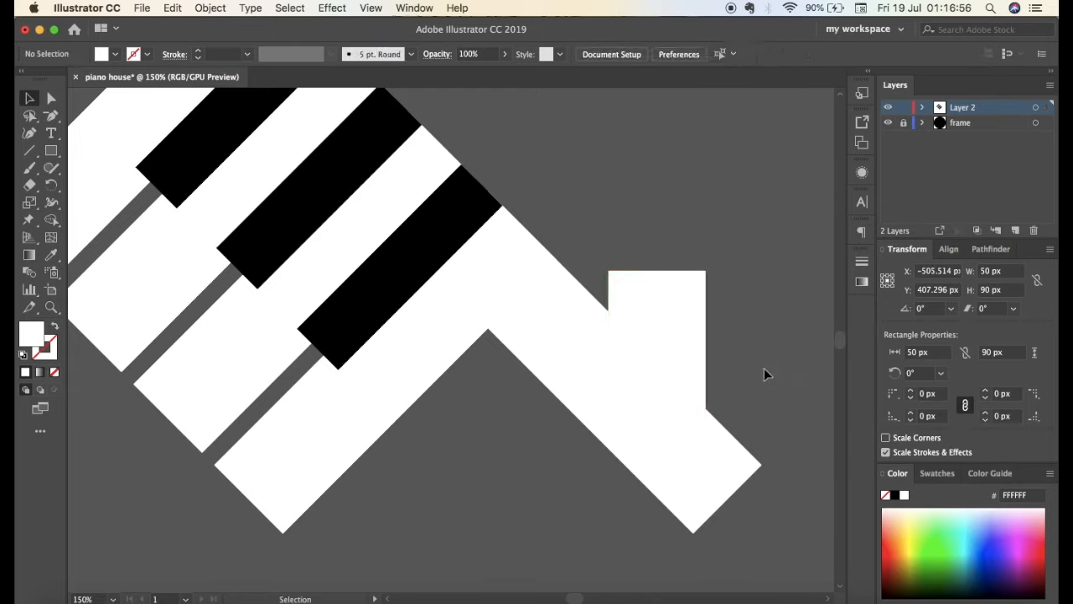
Nudge the chimney slightly further toward the lower end of the roof strip, keeping its height
{"action": "key", "text": "super+minus"}
{"action": "key", "text": "super+minus"}
{"action": "key", "text": "super+minus"}
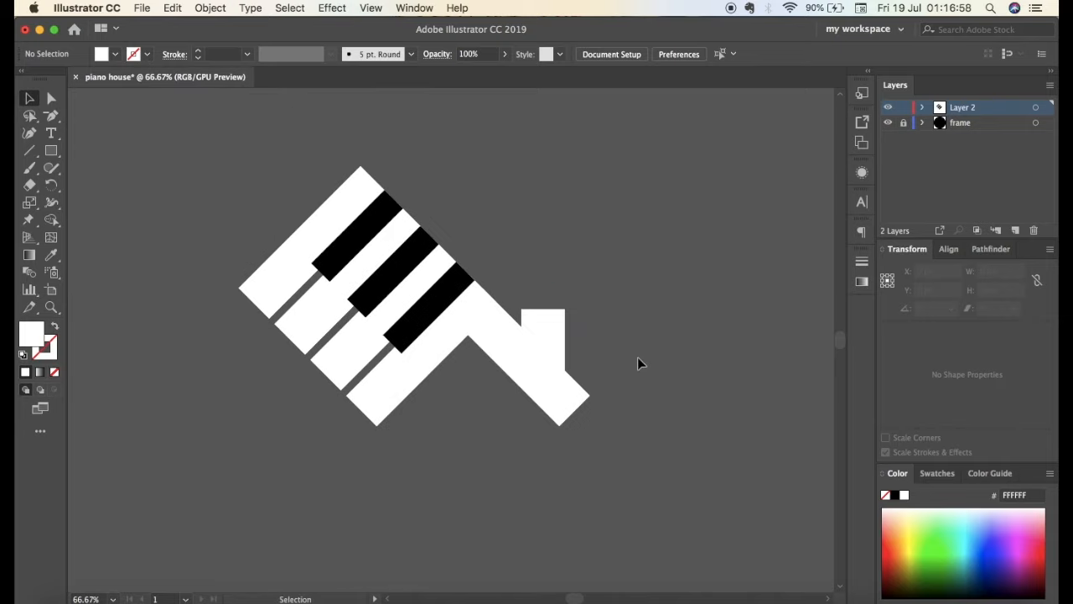
{"action": "left_click", "coordinate": [525, 343]}
{"action": "left_click_drag", "start_coordinate": [525, 343], "coordinate": [527, 343]}
{"action": "left_click", "coordinate": [647, 405]}
Group the piano keys, roof strip and chimney into a single object
{"action": "scroll", "coordinate": [647, 398], "scroll_direction": "left", "scroll_amount": 2}
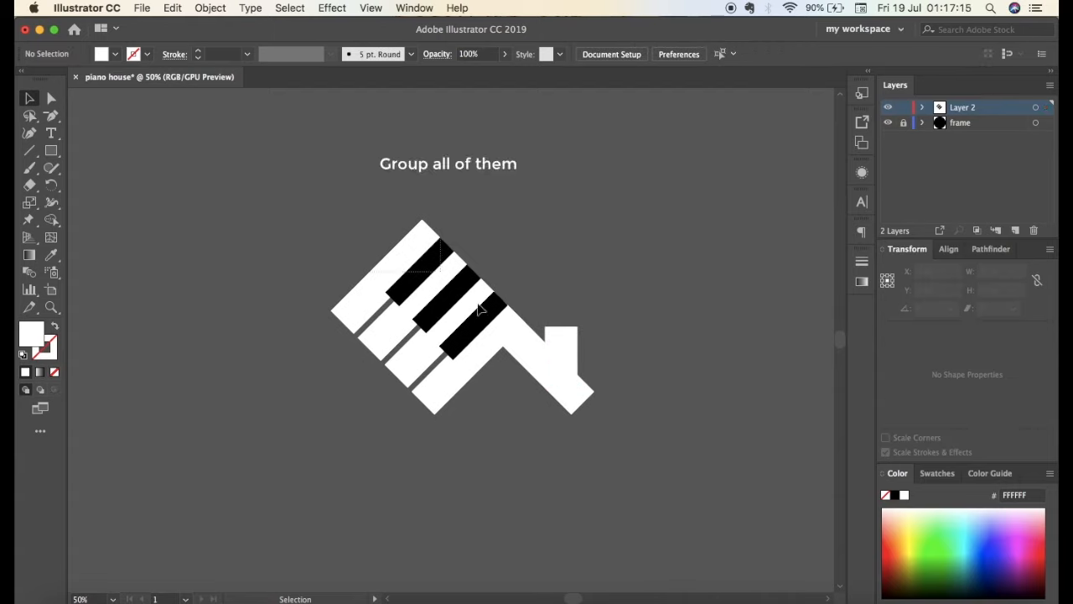
{"action": "key", "text": "super+a"}
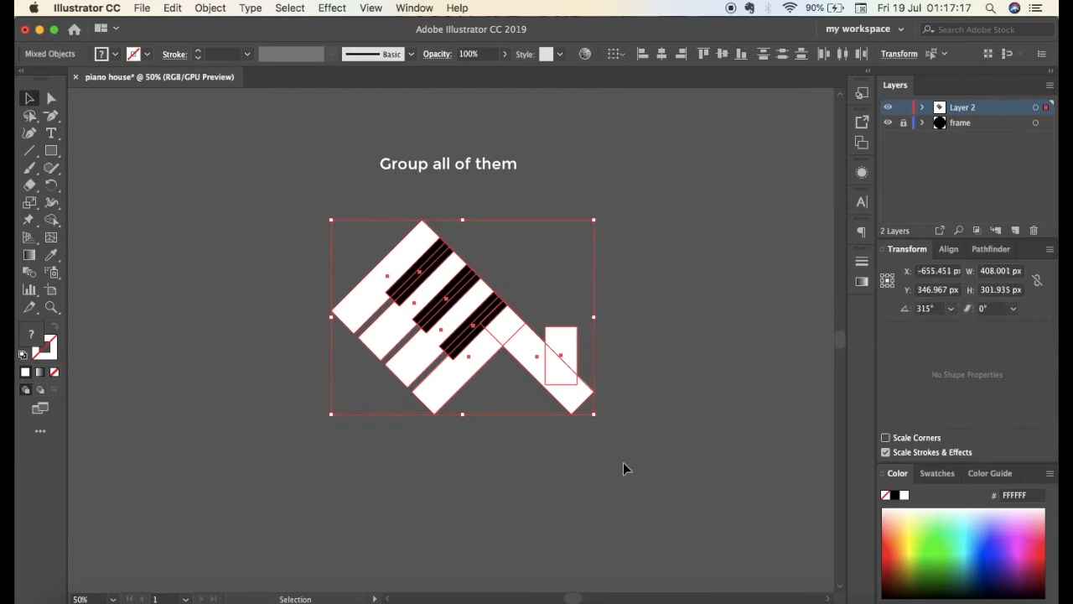
{"action": "key", "text": "super+g"}
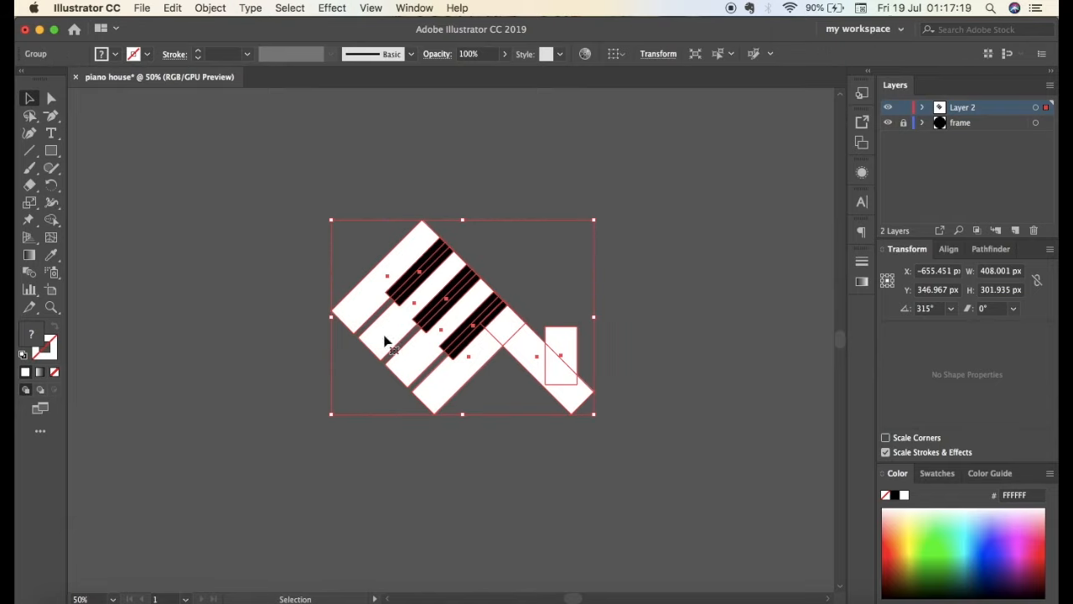
Delete all pieces of the three black keys from the group with the Shape Builder, leaving notched white keys
{"action": "left_click", "coordinate": [51, 221]}
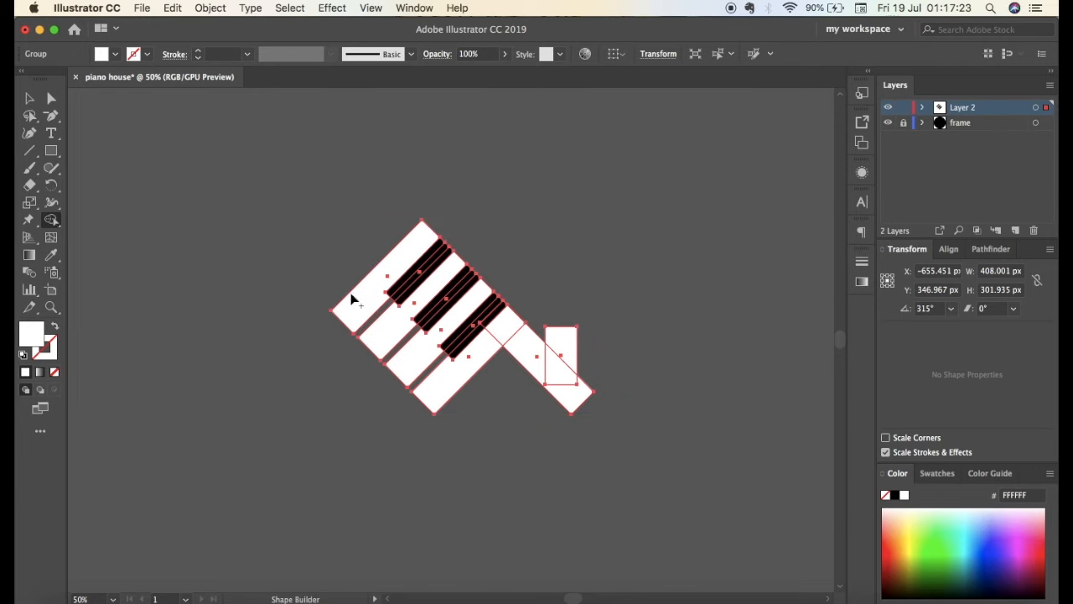
{"action": "scroll", "coordinate": [352, 299], "scroll_direction": "up", "scroll_amount": 6}
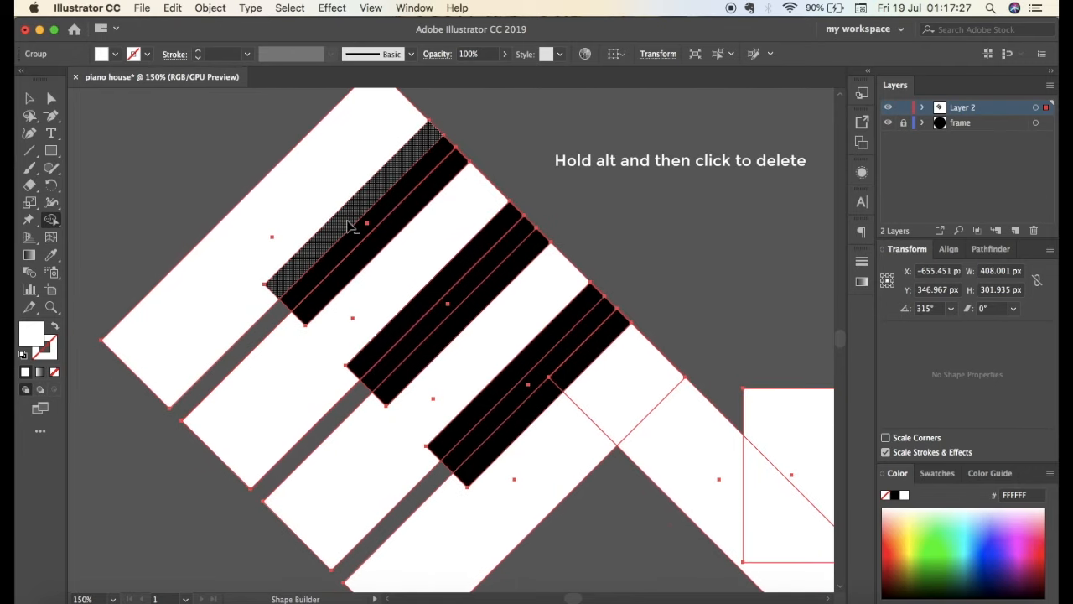
{"action": "left_click", "coordinate": [360, 233], "text": "alt"}
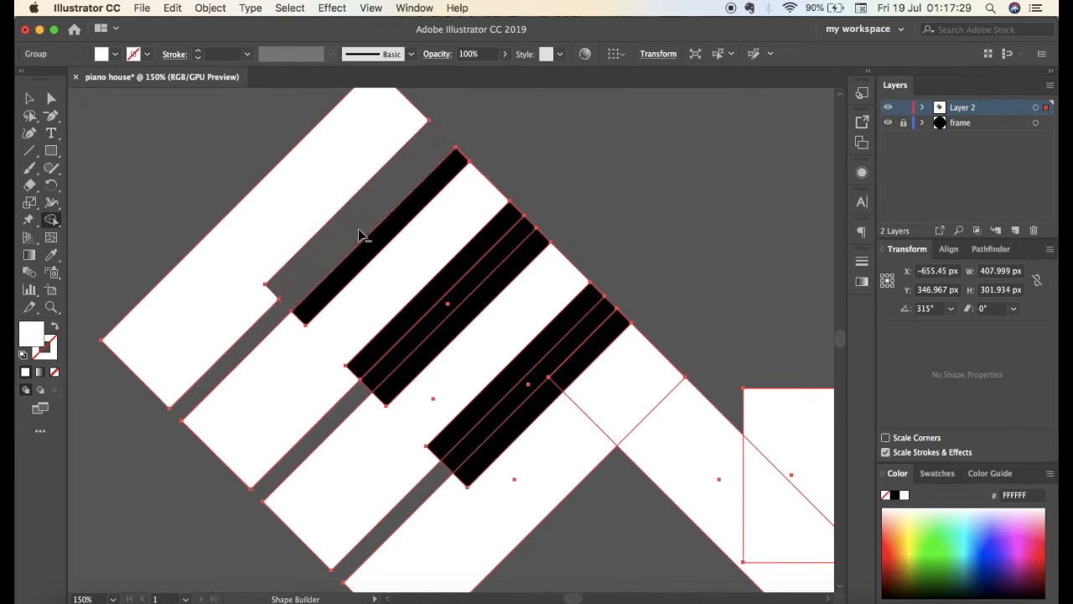
{"action": "left_click", "coordinate": [380, 244], "text": "alt"}
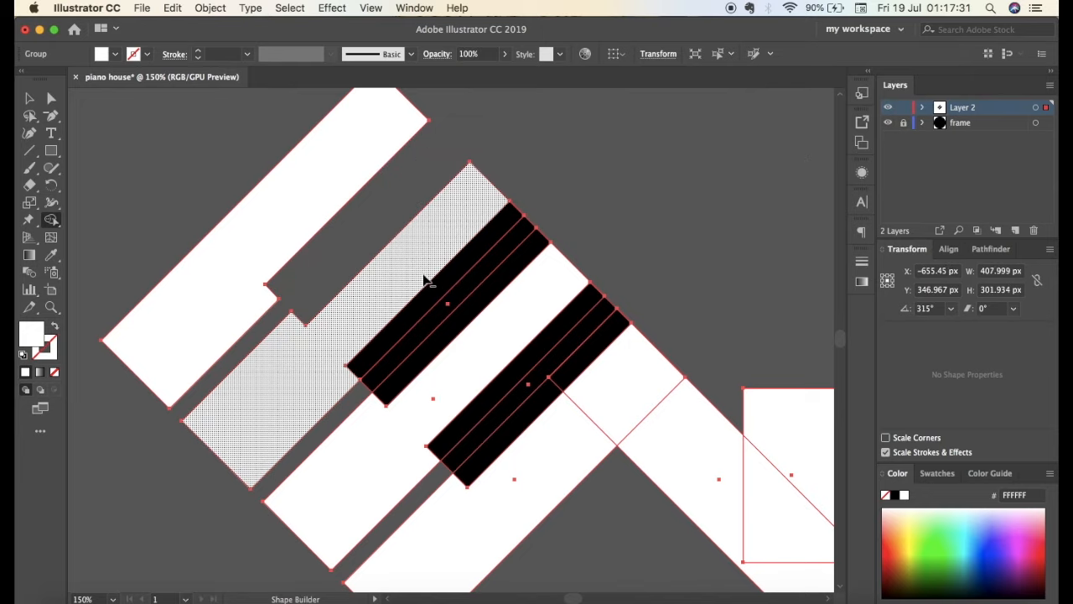
{"action": "left_click", "coordinate": [437, 289], "text": "alt"}
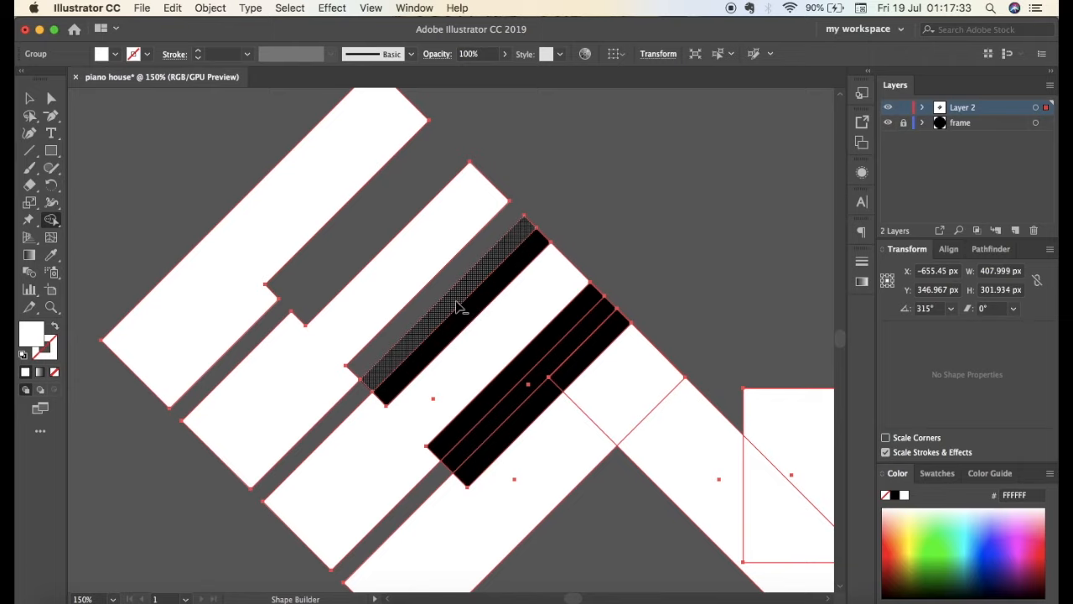
{"action": "left_click", "coordinate": [456, 301], "text": "alt"}
{"action": "left_click", "coordinate": [469, 312], "text": "alt"}
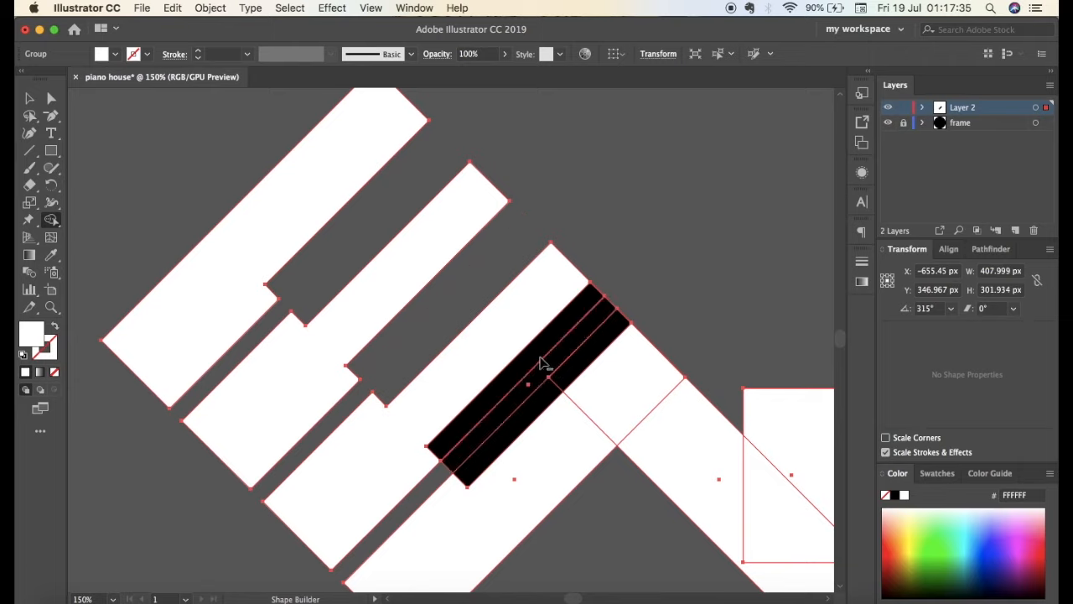
{"action": "left_click", "coordinate": [535, 355], "text": "alt"}
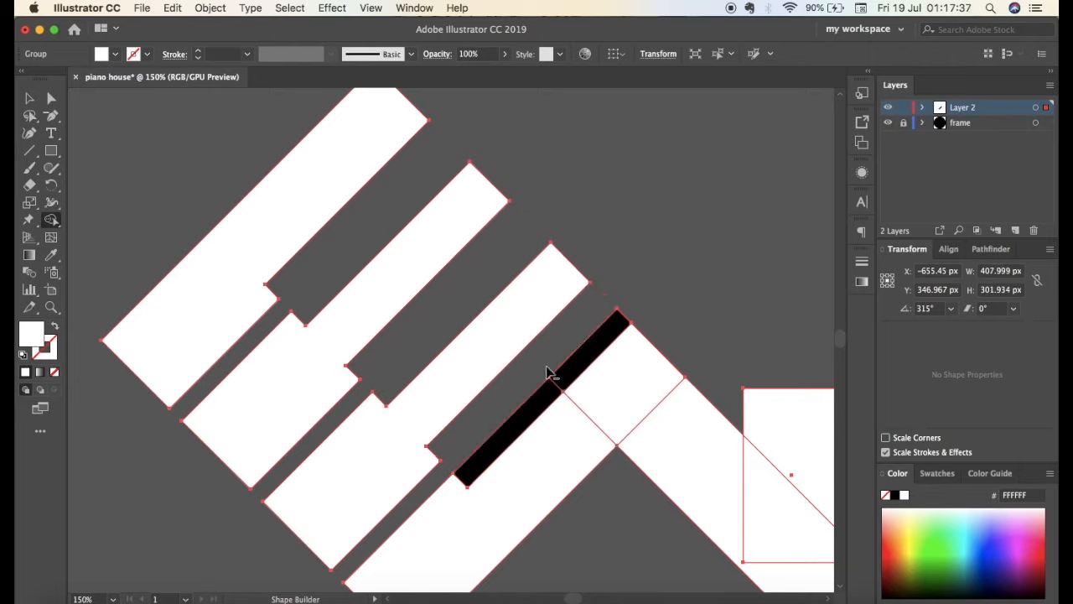
{"action": "left_click", "coordinate": [563, 378], "text": "alt"}
{"action": "left_click", "coordinate": [539, 403], "text": "alt"}
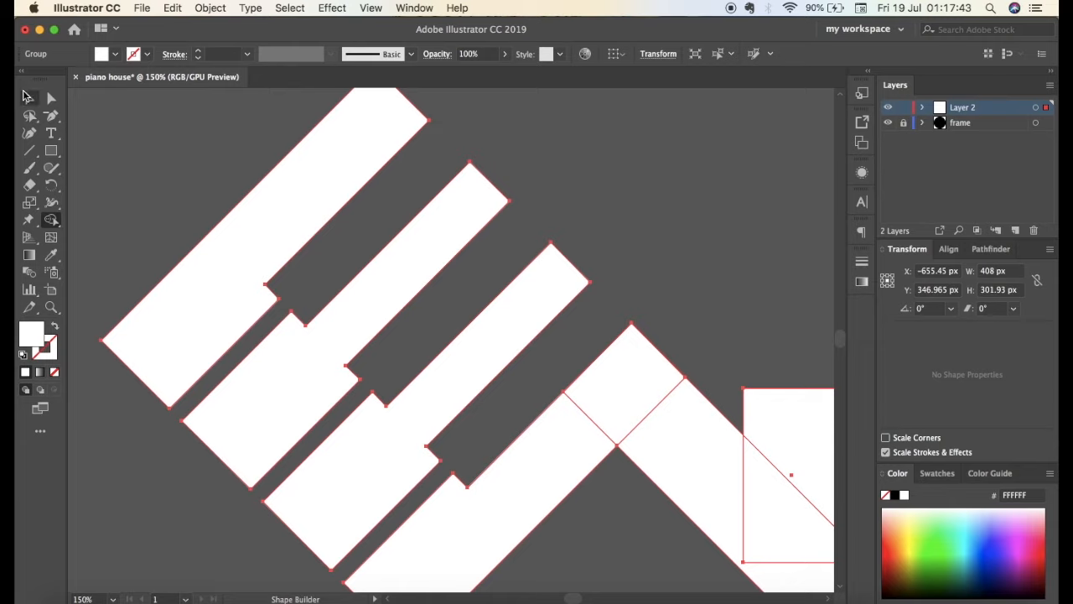
{"action": "left_click", "coordinate": [30, 99]}
{"action": "left_click", "coordinate": [137, 180]}
Unlock the frame layer and align the piano house group horizontally centred with the black circle
{"action": "key", "text": "super+minus"}
{"action": "key", "text": "super+minus"}
{"action": "key", "text": "super+minus"}
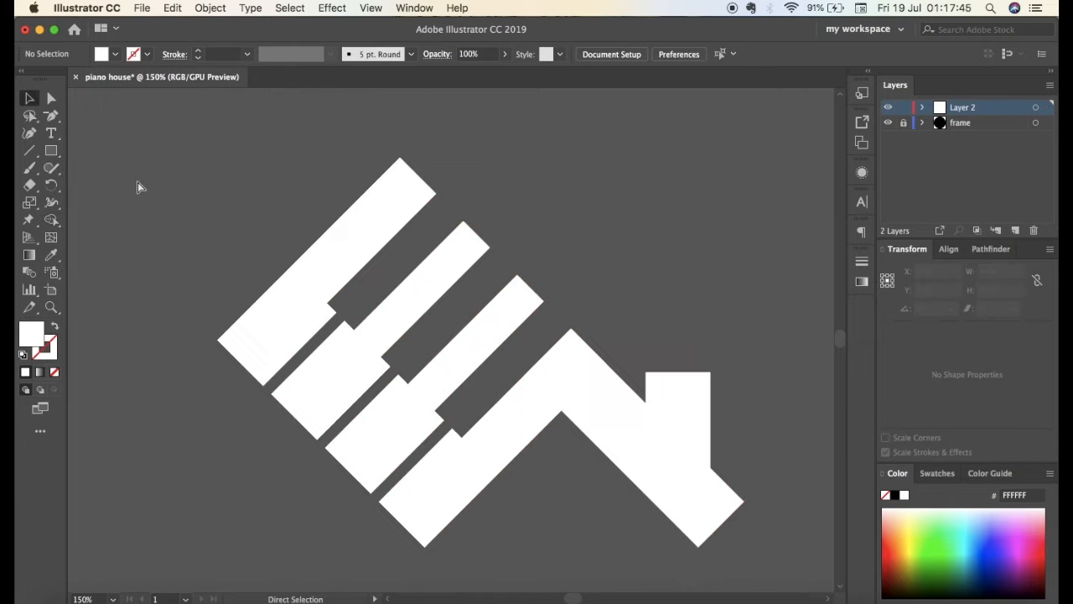
{"action": "key", "text": "super+minus"}
{"action": "key", "text": "super+minus"}
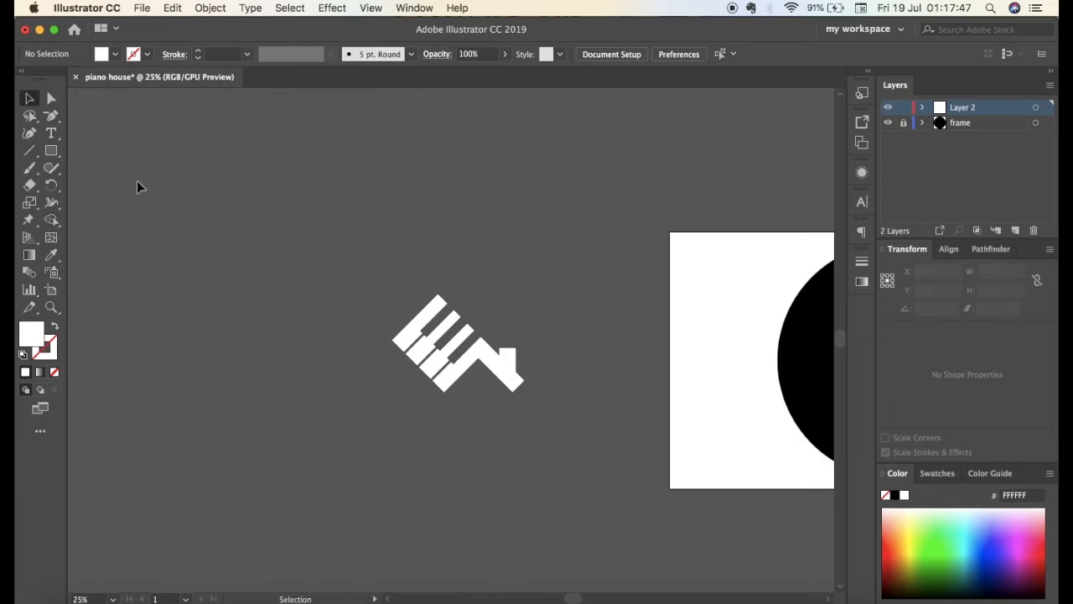
{"action": "scroll", "coordinate": [257, 373], "scroll_direction": "right", "scroll_amount": 5}
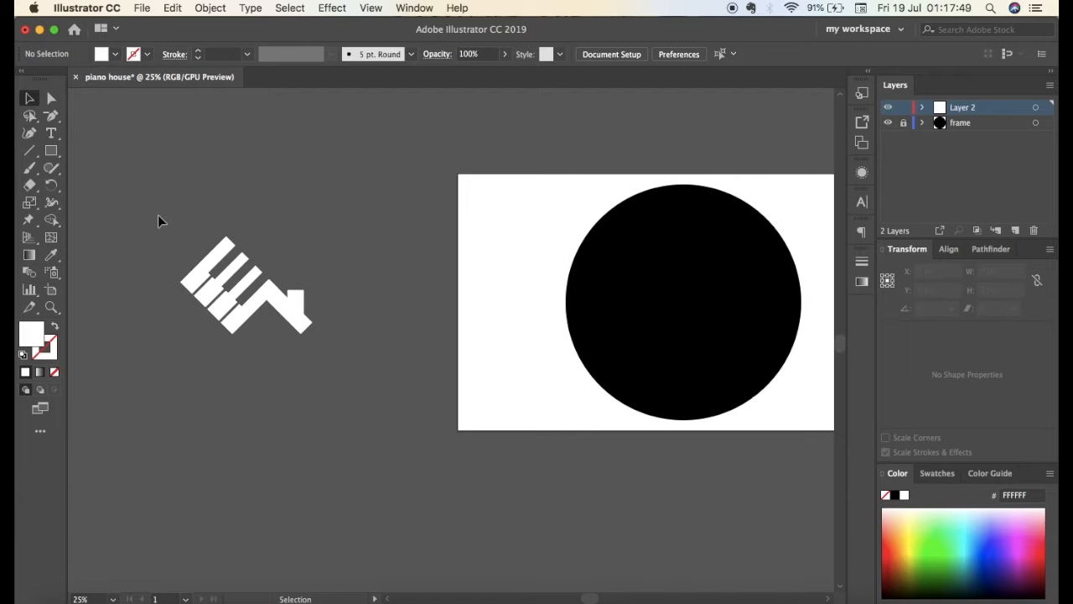
{"action": "left_click", "coordinate": [220, 280]}
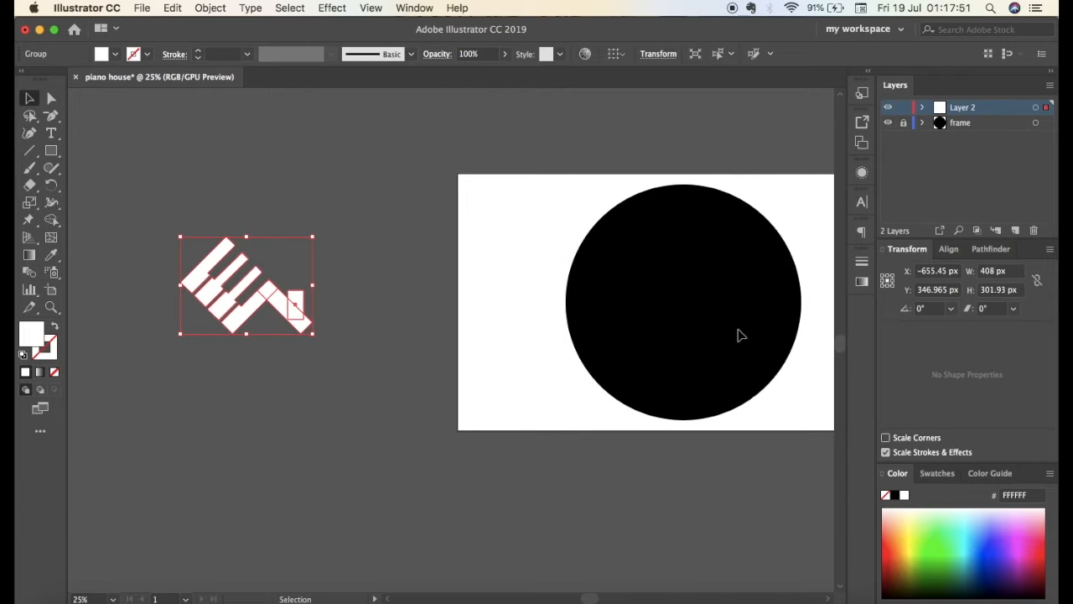
{"action": "left_click", "coordinate": [904, 123]}
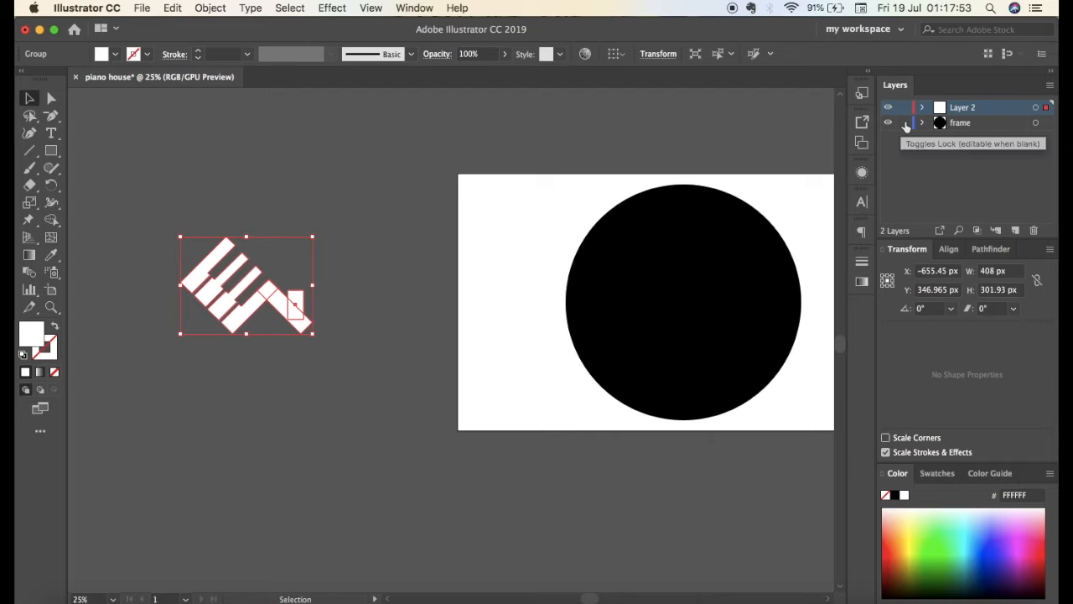
{"action": "left_click", "coordinate": [645, 343], "text": "shift"}
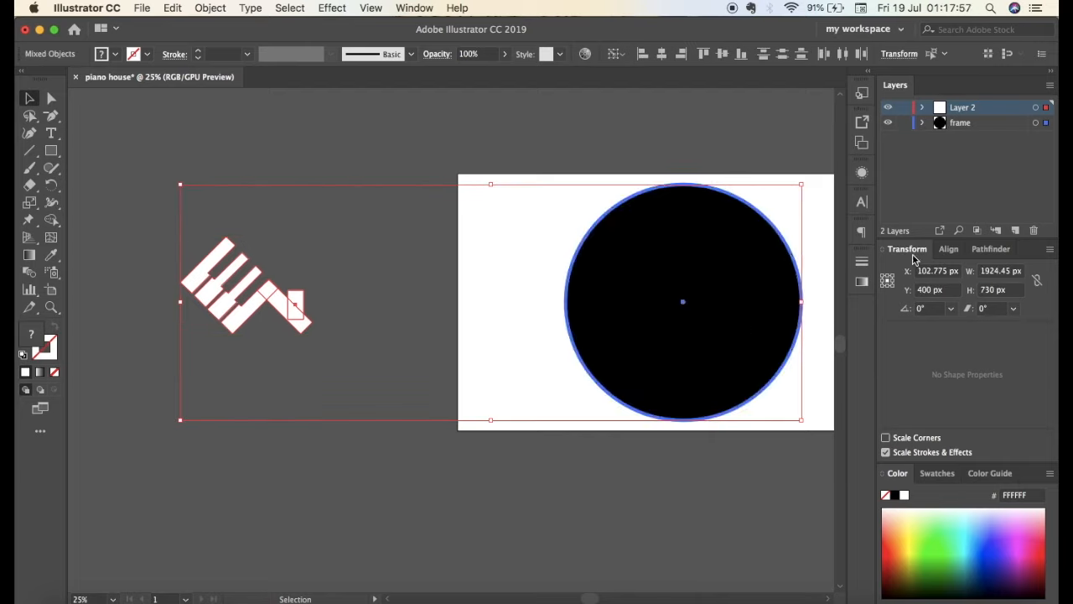
{"action": "left_click", "coordinate": [948, 249]}
{"action": "left_click", "coordinate": [916, 289]}
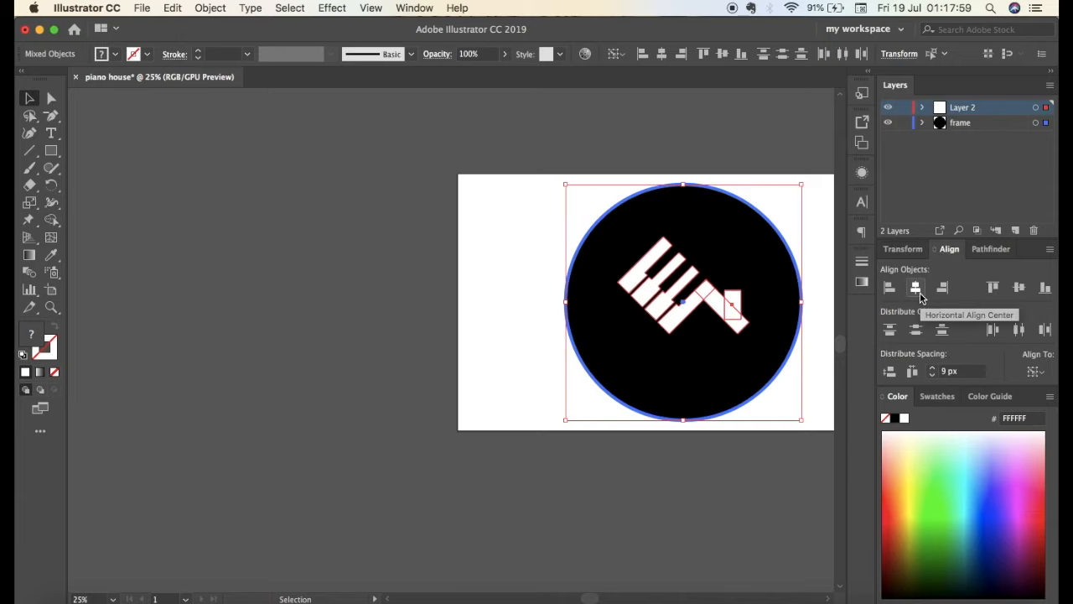
{"action": "left_click", "coordinate": [655, 511]}
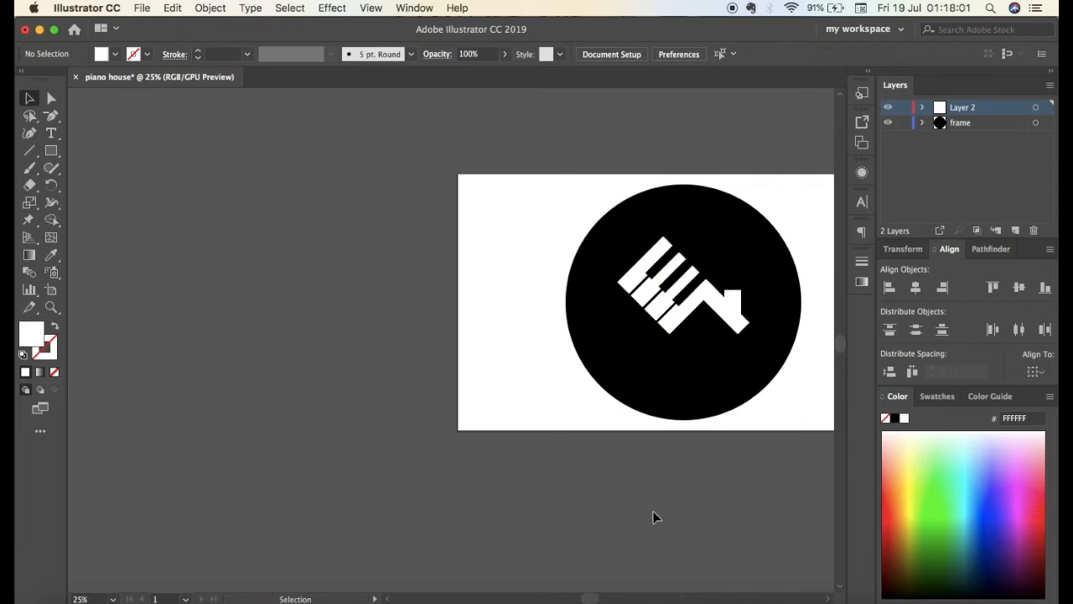
Nudge the piano house group slightly upward inside the black circle
{"action": "scroll", "coordinate": [654, 510], "scroll_direction": "right", "scroll_amount": 5}
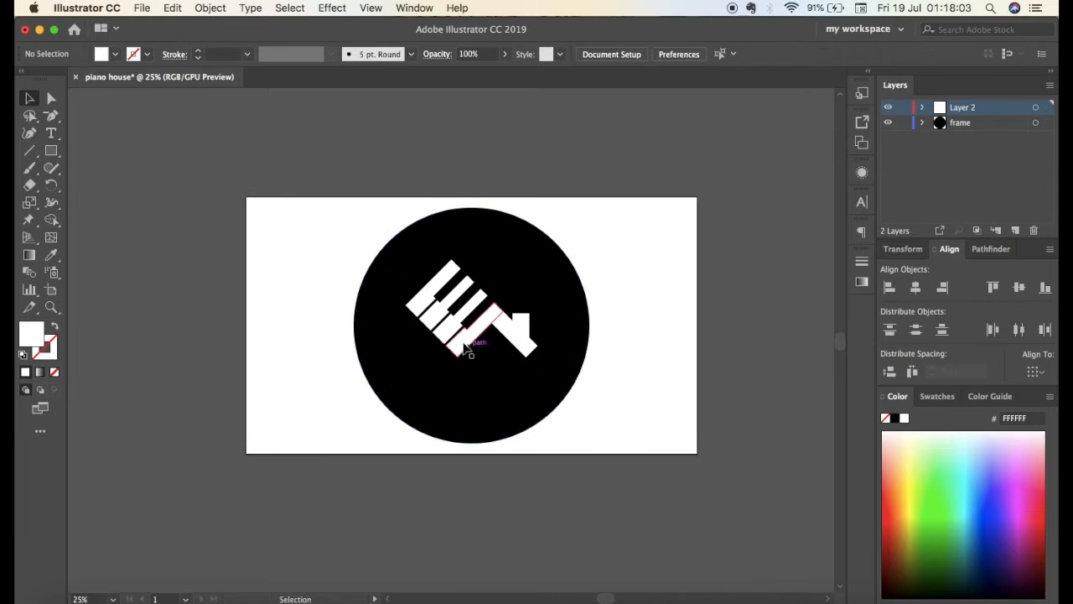
{"action": "left_click", "coordinate": [461, 347]}
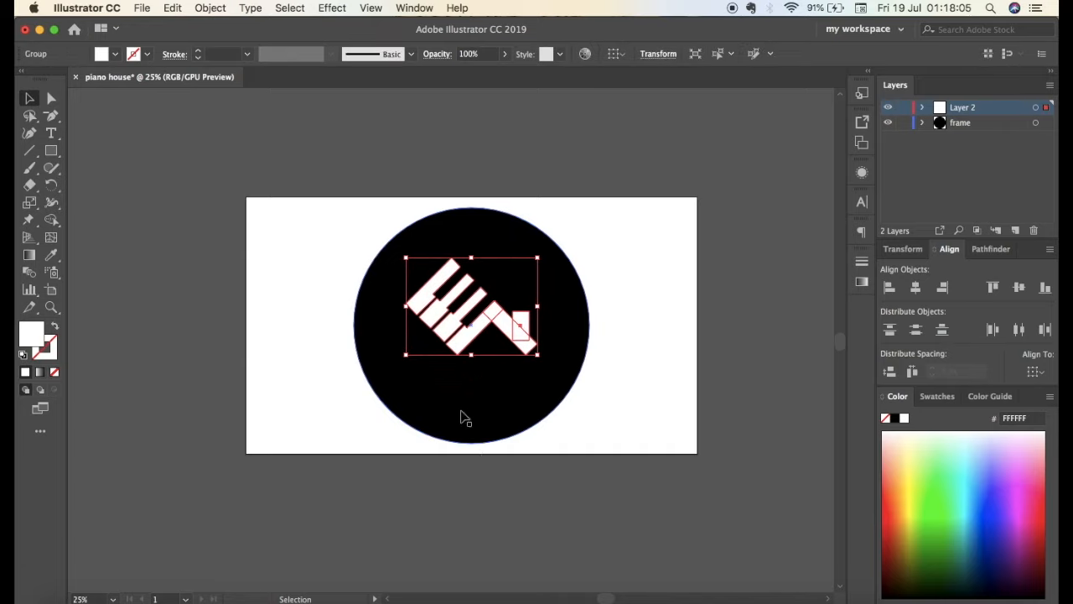
{"action": "left_click", "coordinate": [521, 491]}
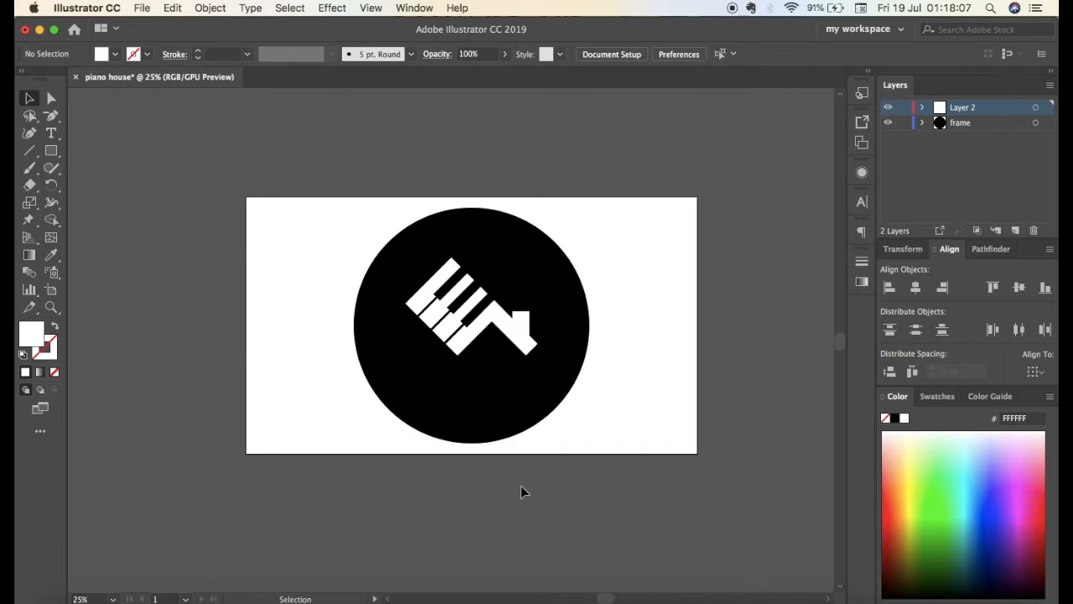
Start a text line inside the circle below the piano house and set its font size to 54 px
{"action": "key", "text": "super+equal"}
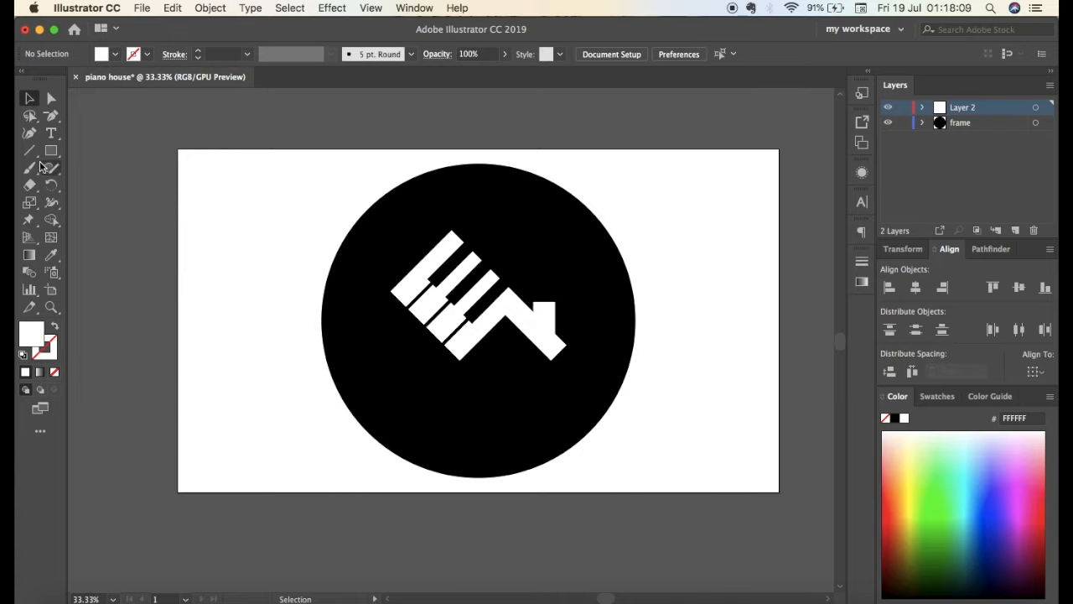
{"action": "left_click", "coordinate": [51, 132]}
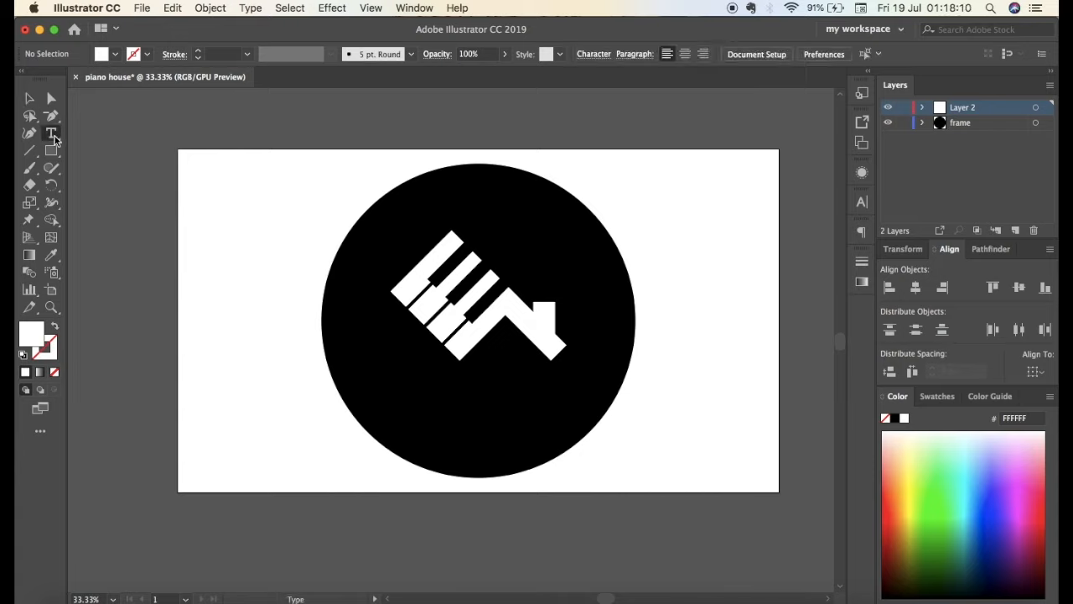
{"action": "left_click", "coordinate": [377, 393]}
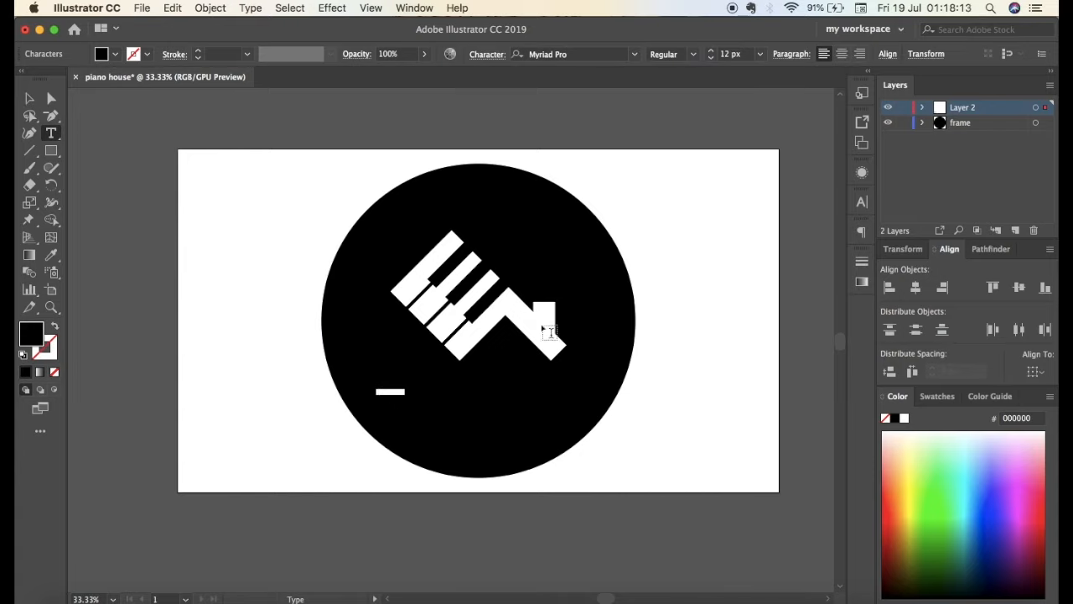
{"action": "left_click", "coordinate": [712, 50]}
{"action": "left_click", "coordinate": [712, 50]}
{"action": "left_click", "coordinate": [711, 51]}
{"action": "left_click", "coordinate": [712, 51]}
{"action": "left_click", "coordinate": [712, 51]}
{"action": "left_click", "coordinate": [712, 51]}
{"action": "left_click", "coordinate": [712, 51]}
{"action": "left_click", "coordinate": [712, 52]}
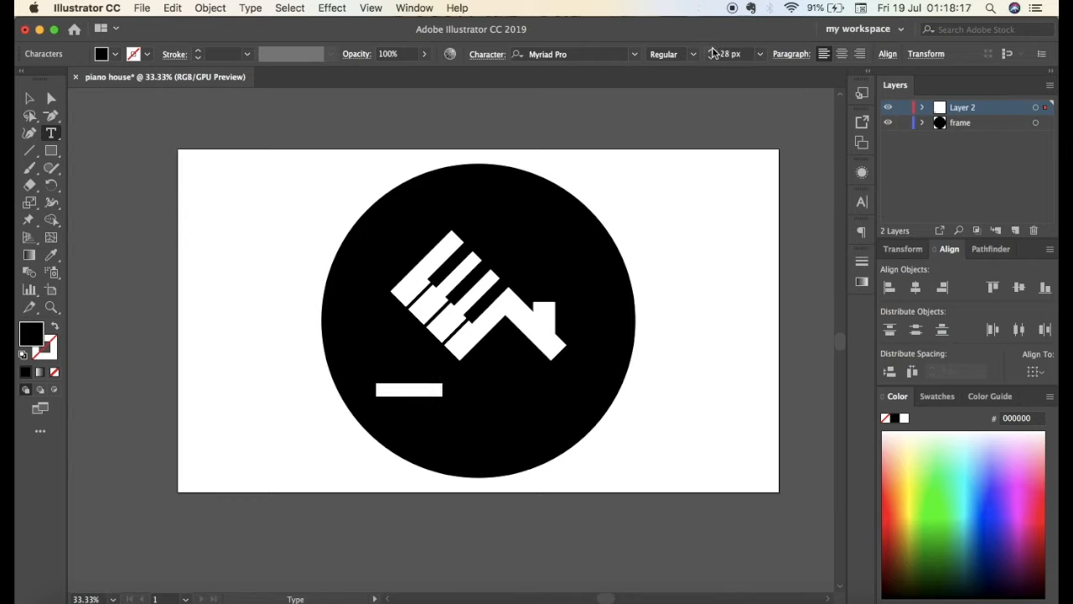
{"action": "left_click", "coordinate": [712, 51]}
{"action": "left_click", "coordinate": [712, 51]}
{"action": "left_click", "coordinate": [711, 51]}
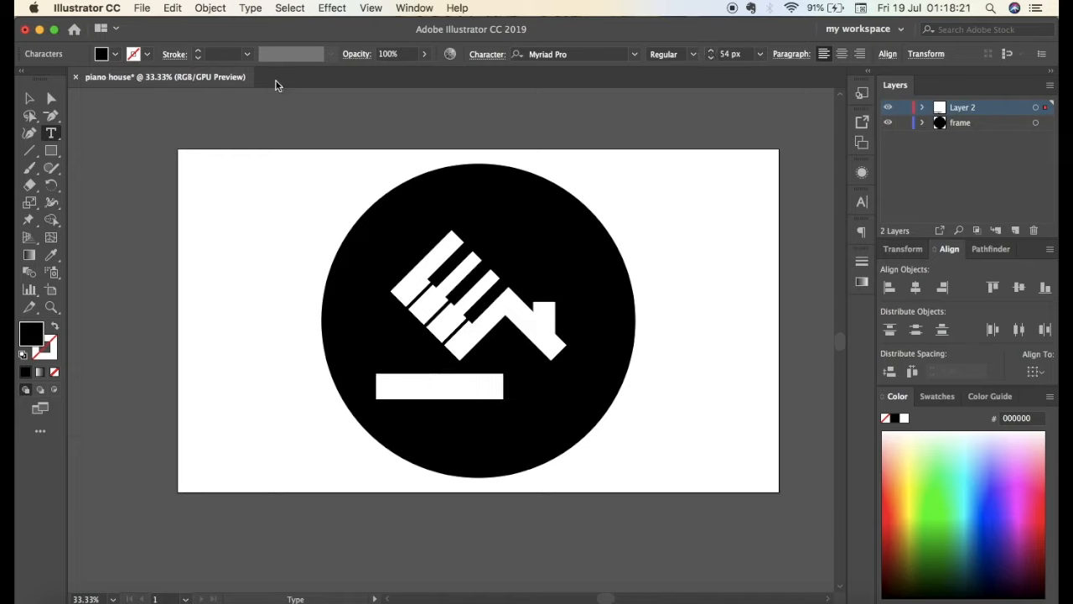
Enter PIANO HOUSE as the text and fill it with white
{"action": "type", "text": "P"}
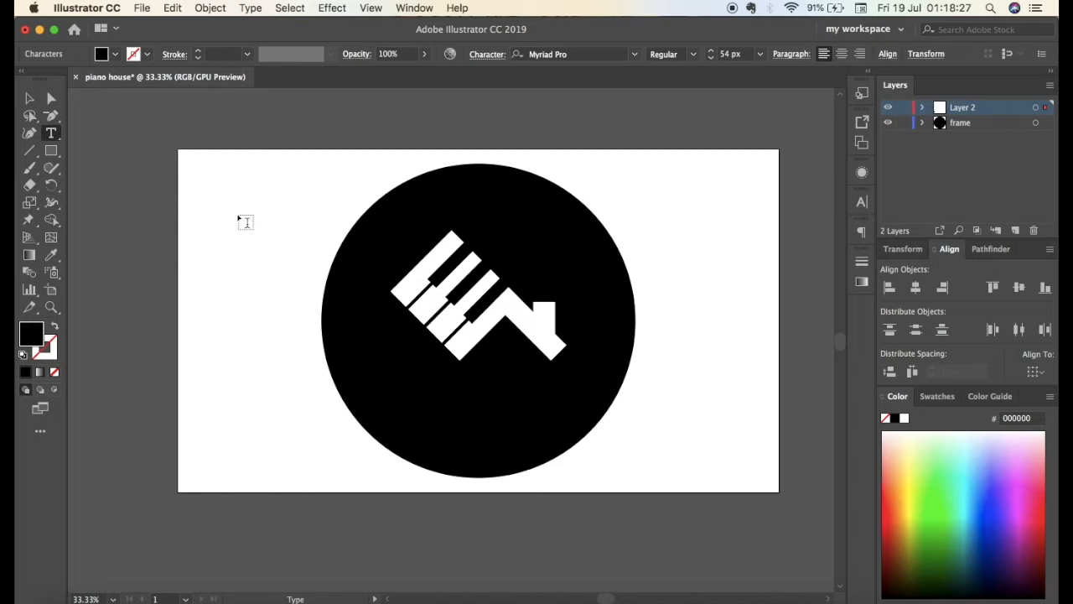
{"action": "key", "text": "super+a"}
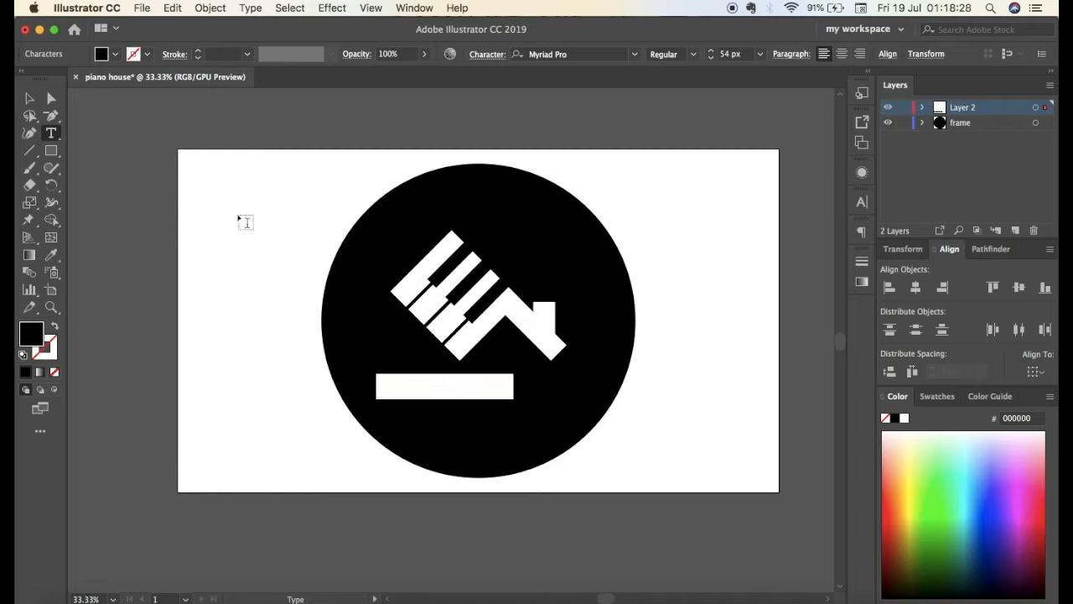
{"action": "left_click", "coordinate": [115, 54]}
{"action": "left_click", "coordinate": [44, 80]}
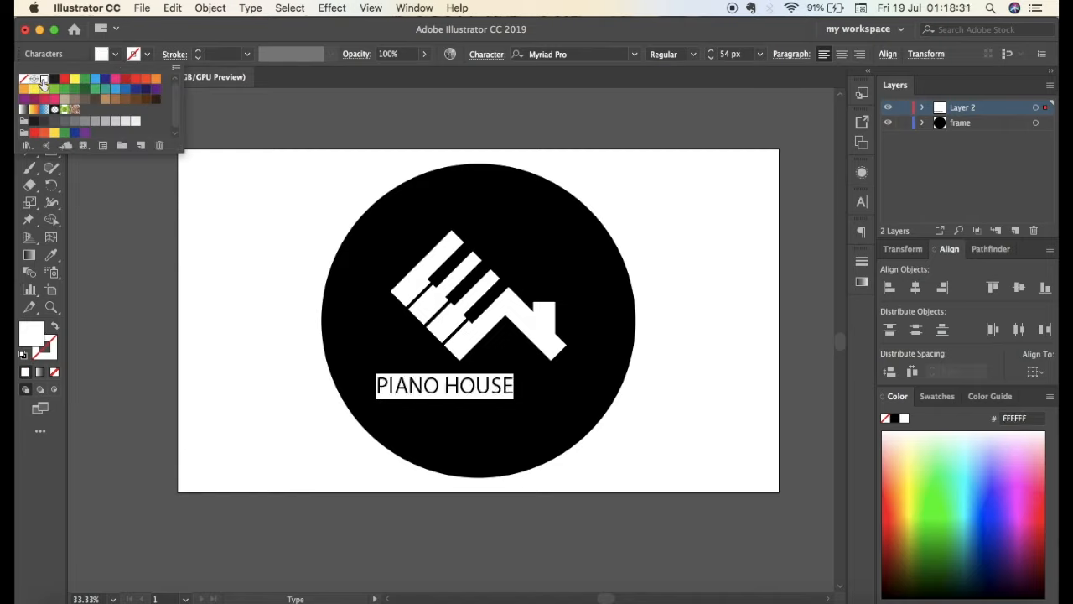
{"action": "left_click", "coordinate": [102, 259]}
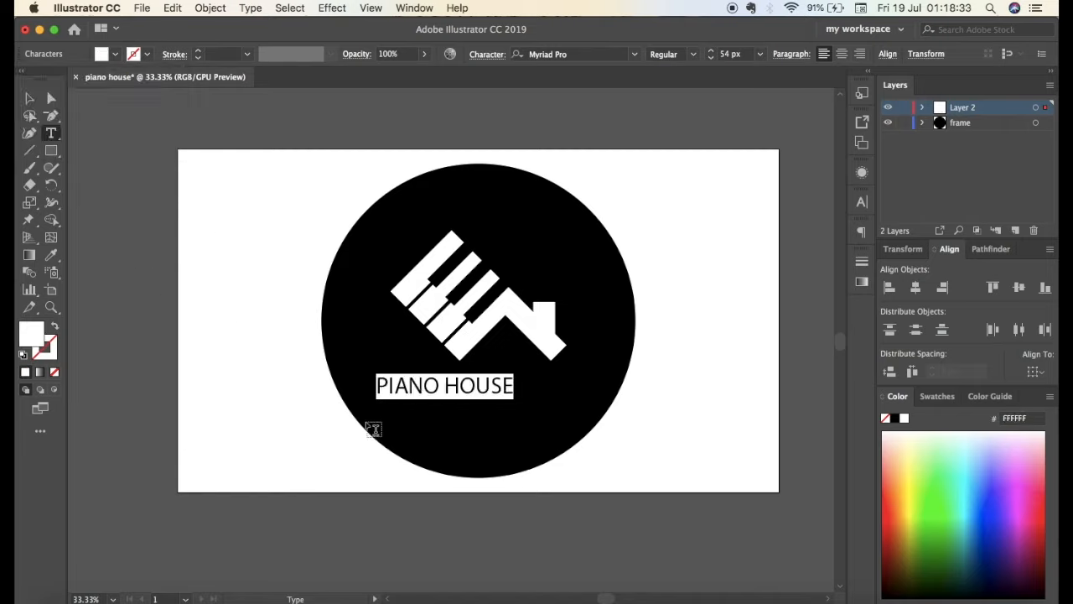
Set the font of the PIANO HOUSE text to Montserrat Bold
{"action": "left_click", "coordinate": [635, 54]}
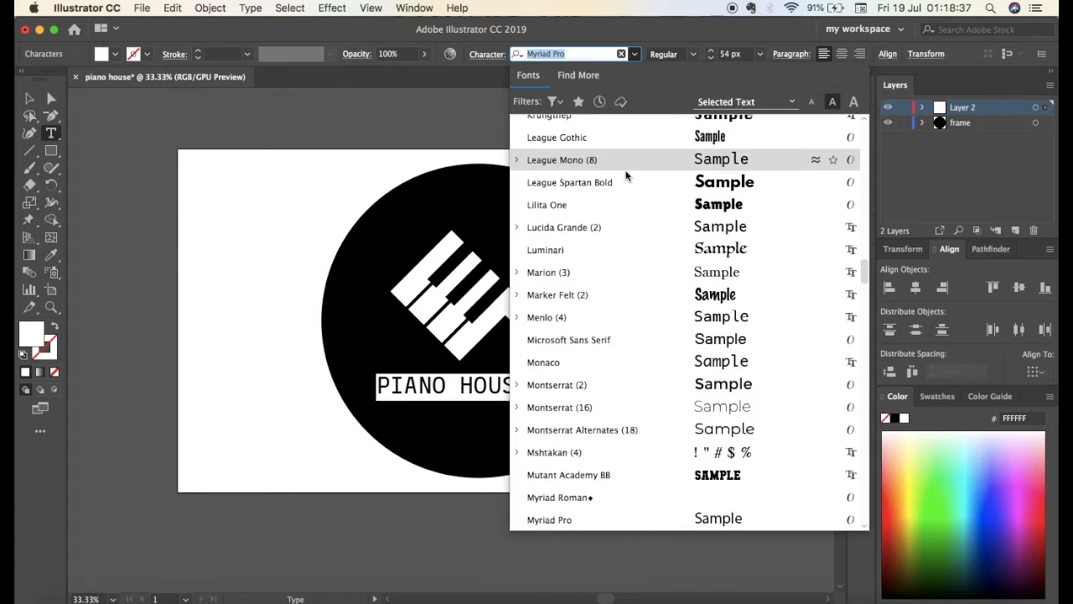
{"action": "scroll", "coordinate": [626, 175], "scroll_direction": "up", "scroll_amount": 15}
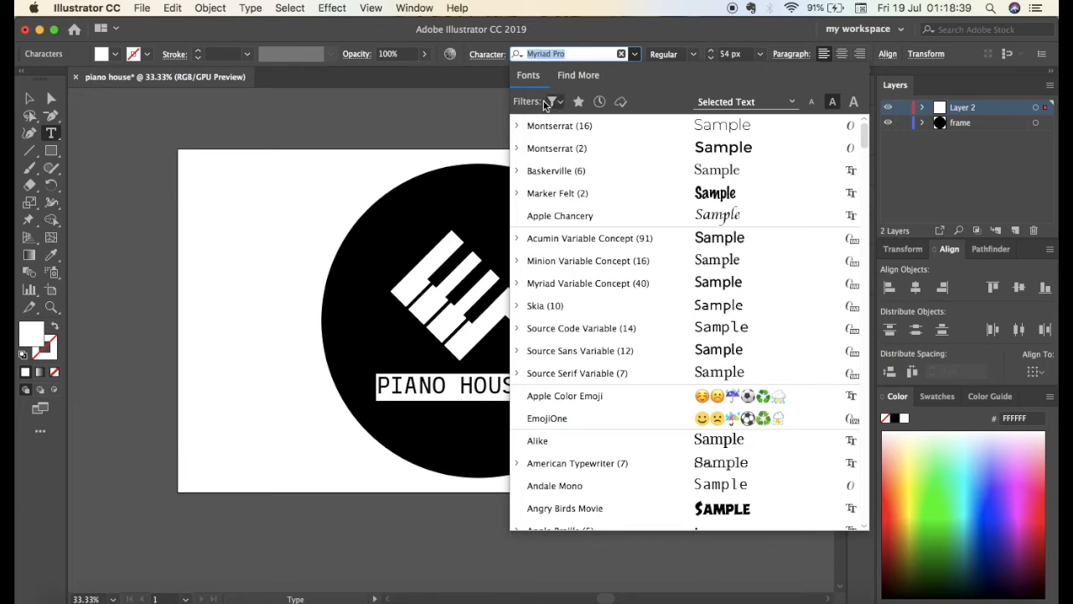
{"action": "left_click", "coordinate": [518, 149]}
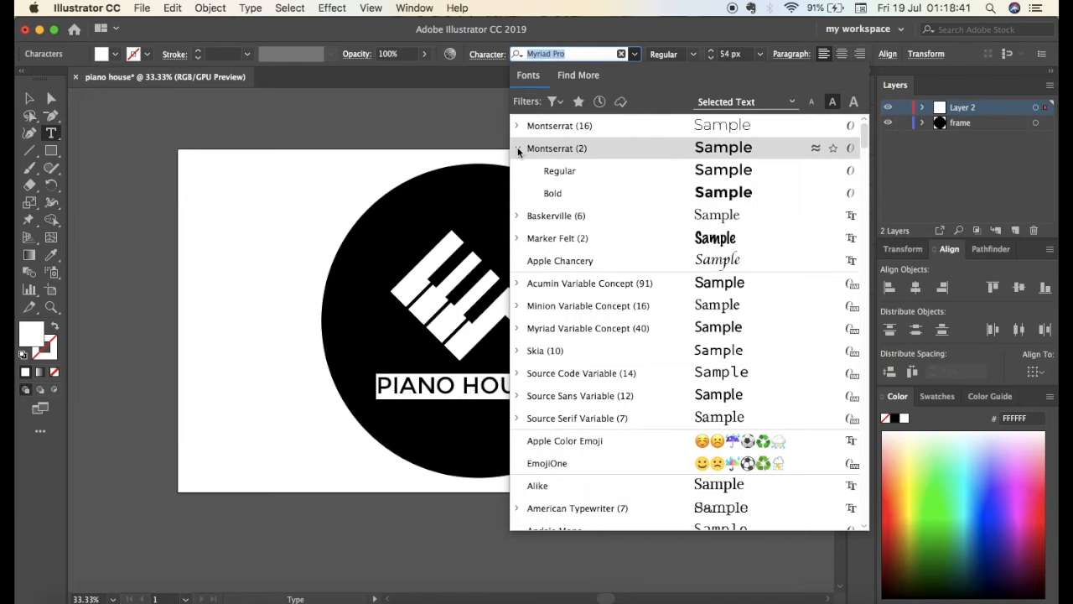
{"action": "left_click", "coordinate": [565, 195]}
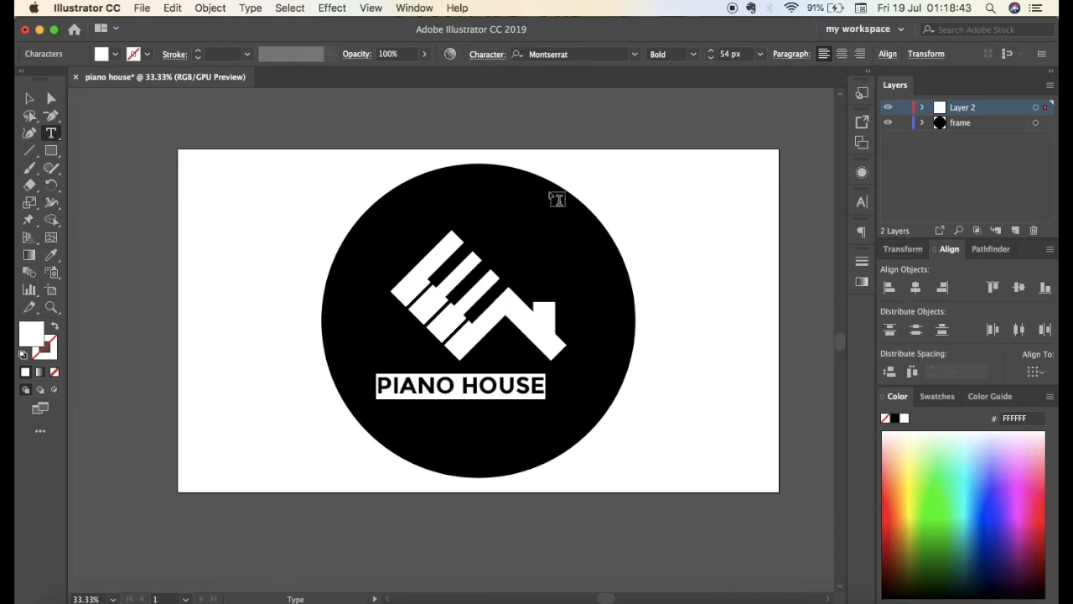
Increase the font size of the PIANO HOUSE text to 58 px and finish editing it
{"action": "left_click", "coordinate": [711, 52]}
{"action": "left_click", "coordinate": [711, 52]}
{"action": "left_click", "coordinate": [712, 52]}
{"action": "left_click", "coordinate": [712, 52]}
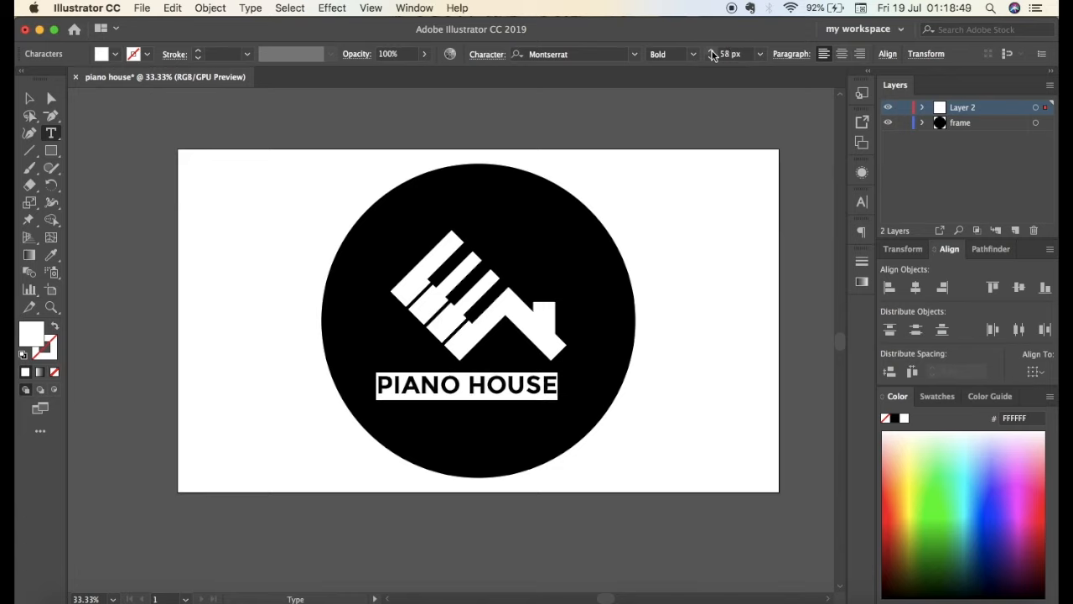
{"action": "left_click", "coordinate": [28, 100]}
{"action": "left_click", "coordinate": [210, 439]}
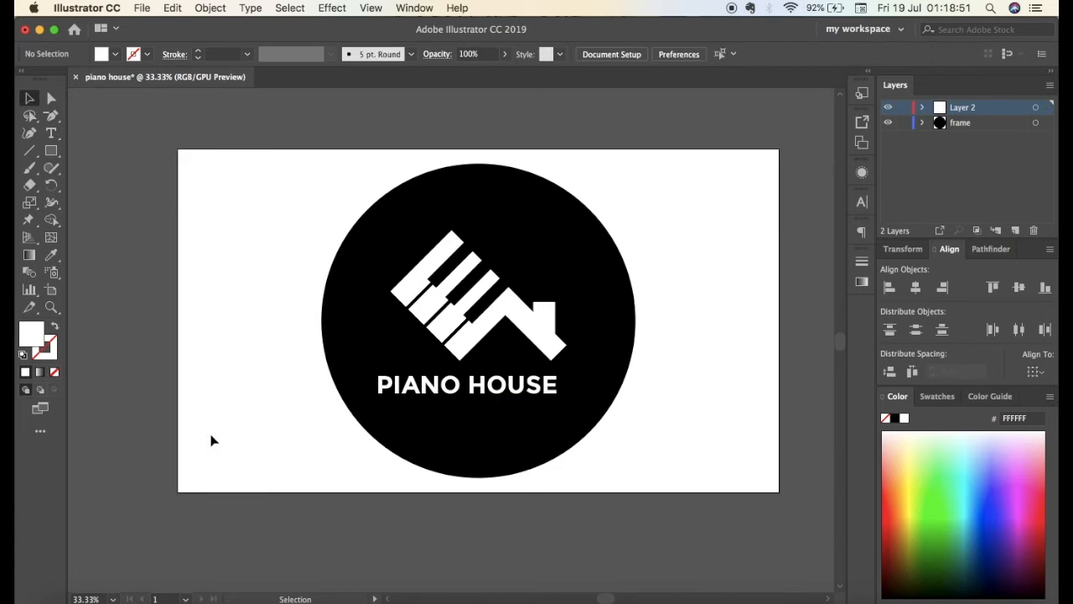
Align the PIANO HOUSE text horizontally centred with the piano house group, using the group as the key object
{"action": "left_click", "coordinate": [430, 394]}
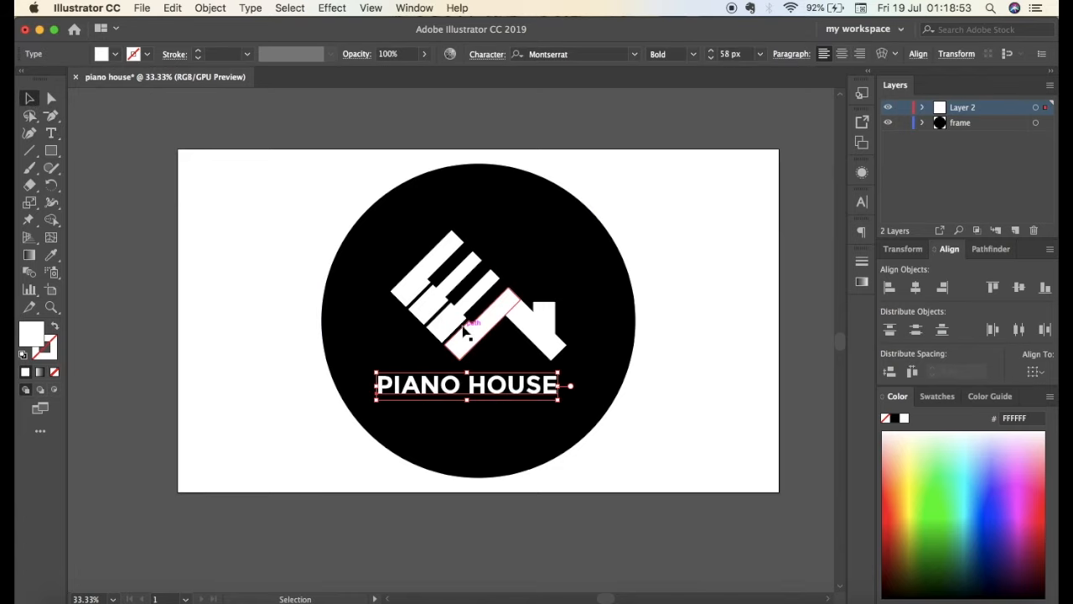
{"action": "left_click", "coordinate": [472, 339], "text": "shift"}
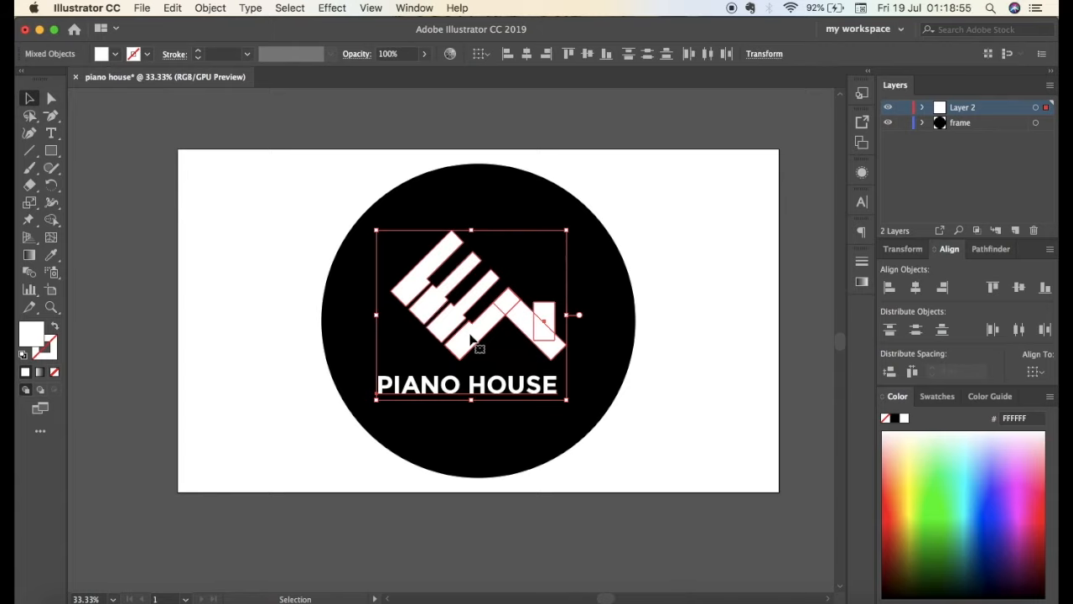
{"action": "left_click", "coordinate": [917, 288]}
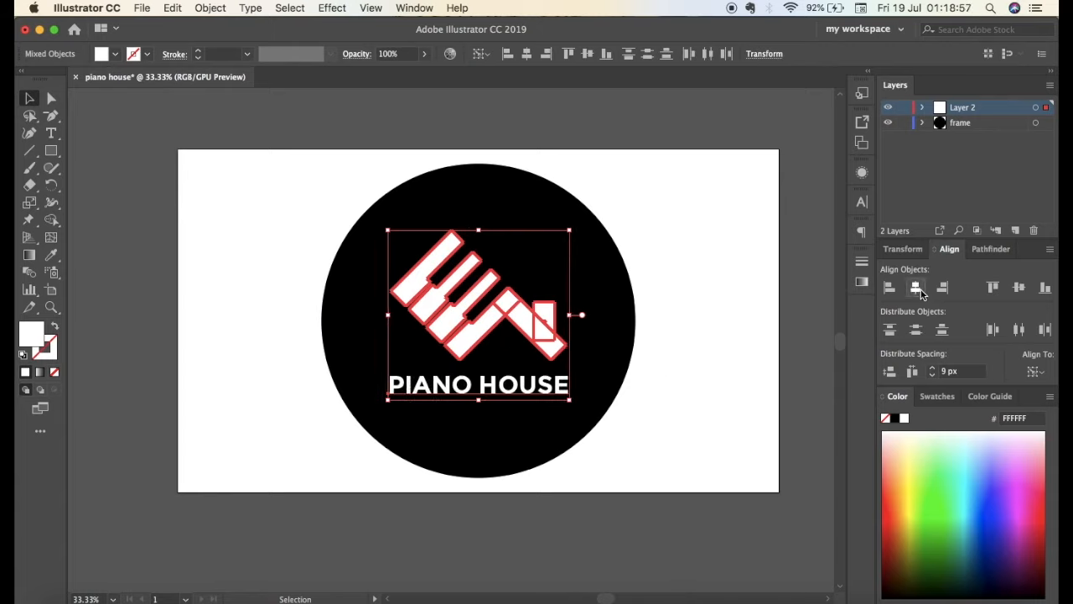
{"action": "left_click", "coordinate": [469, 558]}
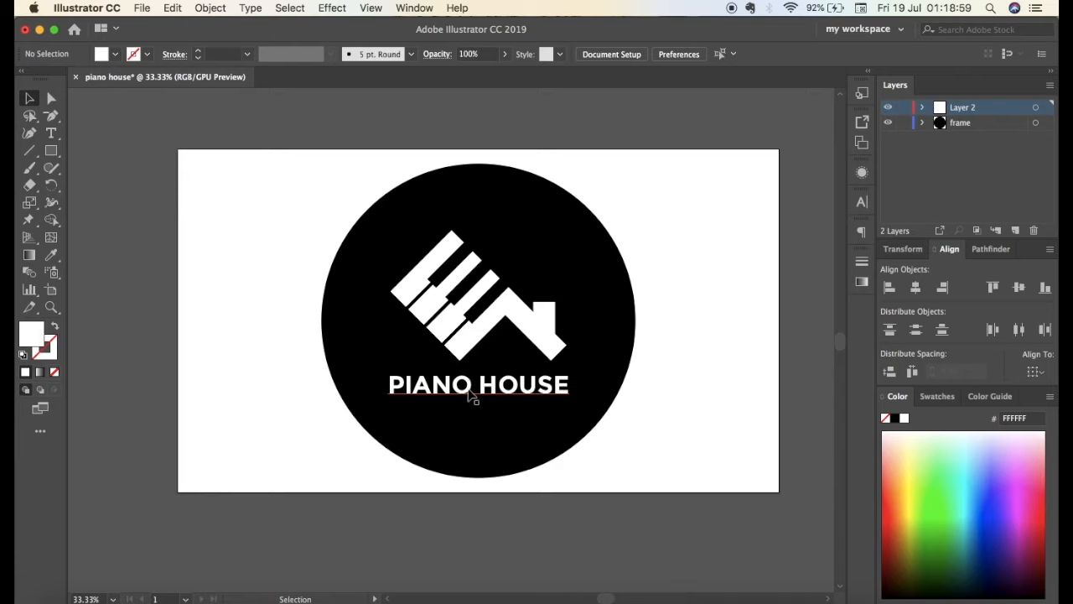
Move the PIANO HOUSE text slightly down to widen the gap below the piano house
{"action": "left_click", "coordinate": [475, 404]}
{"action": "left_click_drag", "start_coordinate": [474, 401], "coordinate": [475, 405]}
{"action": "left_click", "coordinate": [482, 566]}
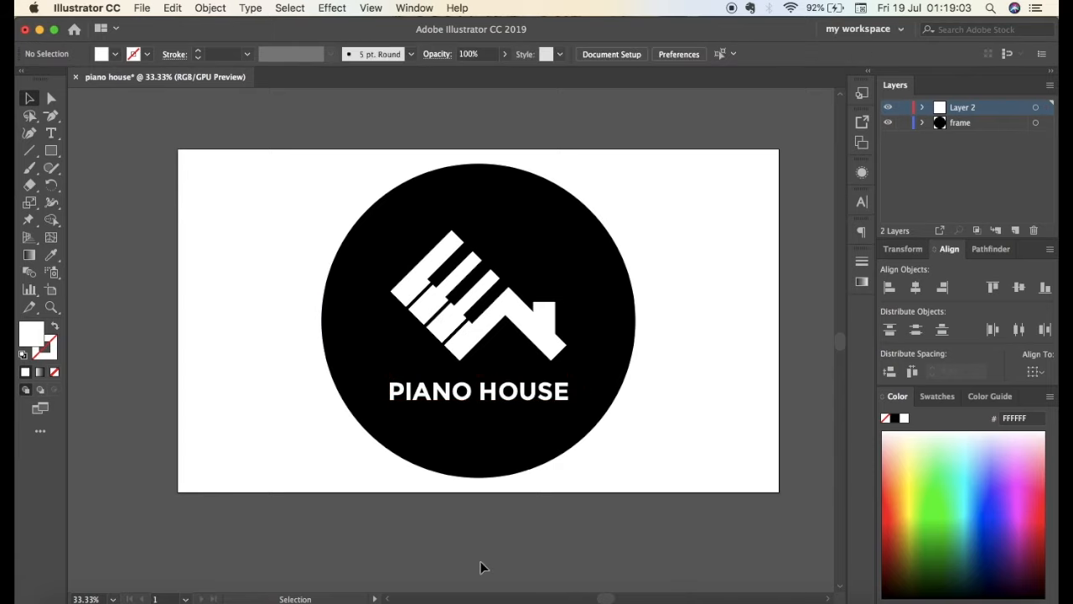
{"action": "key", "text": "super+equal"}
{"action": "scroll", "coordinate": [481, 568], "scroll_direction": "right", "scroll_amount": 3}
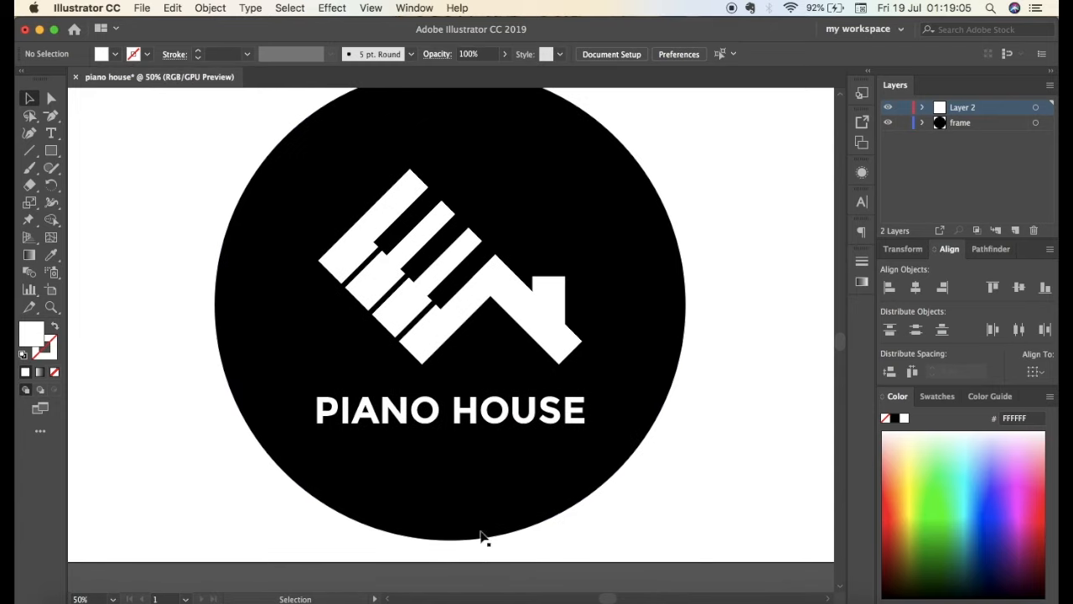
{"action": "left_click_drag", "start_coordinate": [427, 409], "coordinate": [427, 411]}
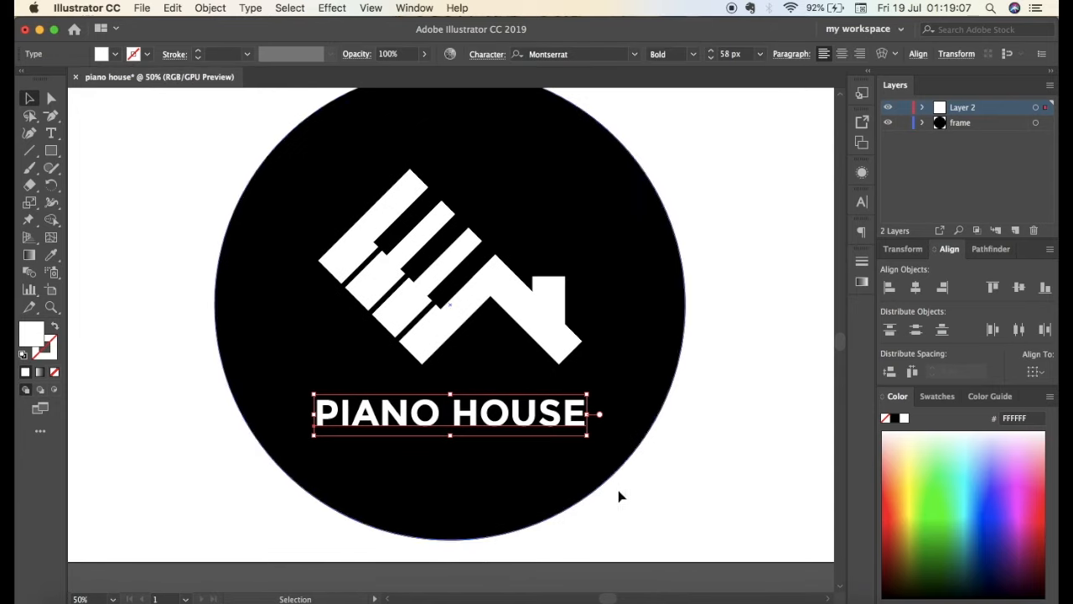
{"action": "left_click", "coordinate": [655, 522]}
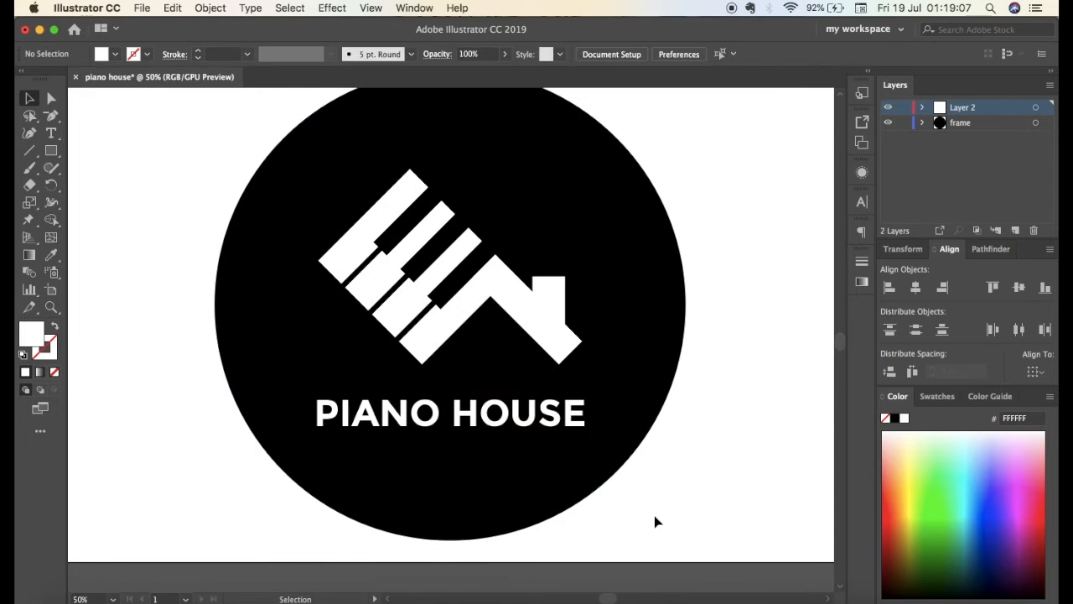
Try the ExtraBold weight of Montserrat on the PIANO HOUSE text
{"action": "left_click", "coordinate": [492, 414]}
{"action": "left_click", "coordinate": [635, 54]}
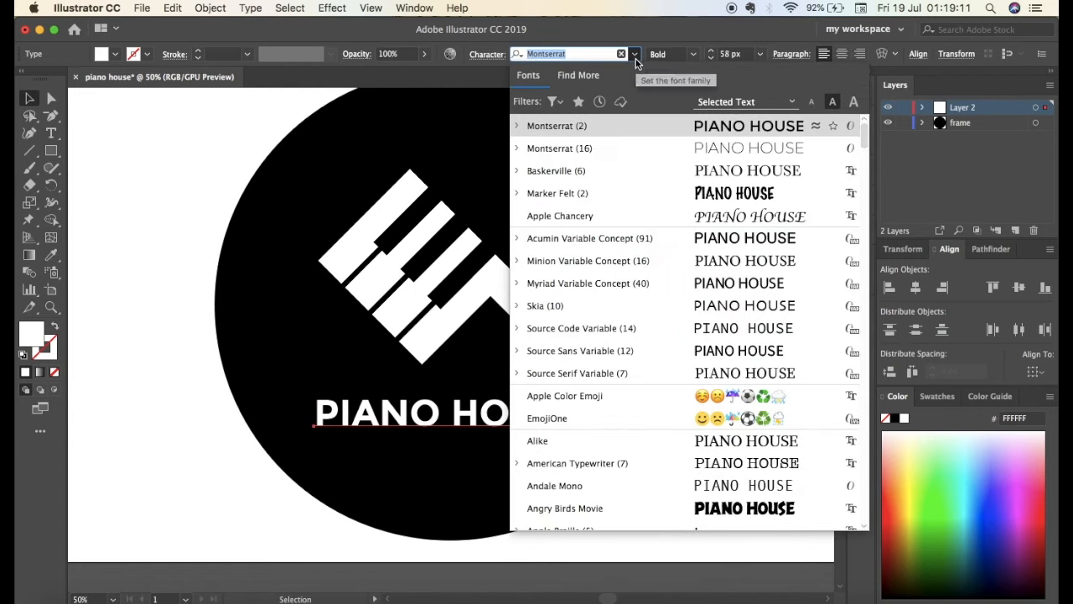
{"action": "left_click", "coordinate": [517, 148]}
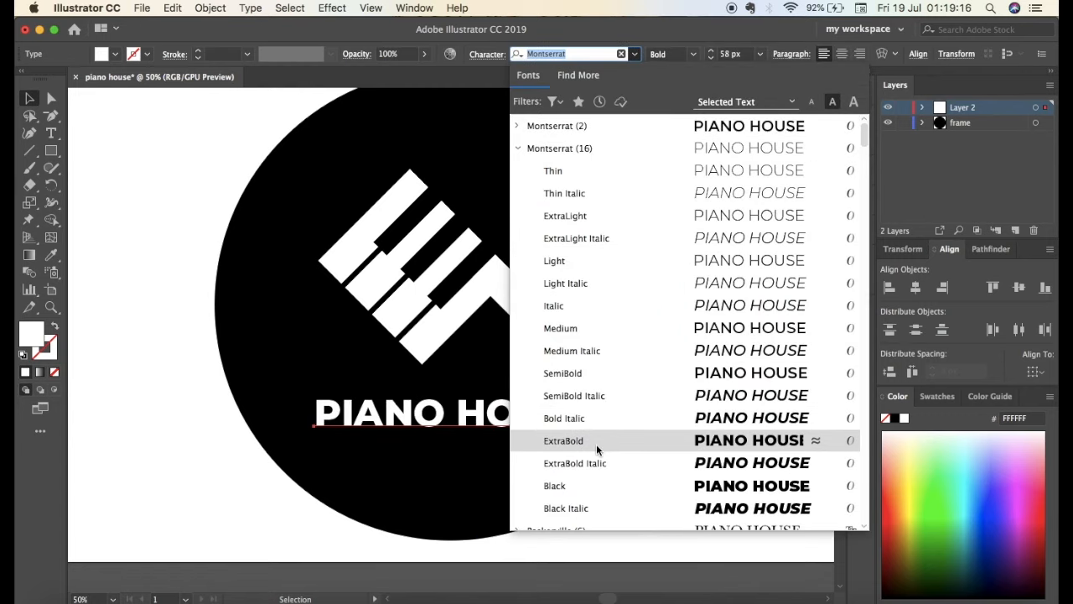
{"action": "left_click", "coordinate": [151, 476]}
{"action": "key", "text": "super+minus"}
{"action": "key", "text": "super+minus"}
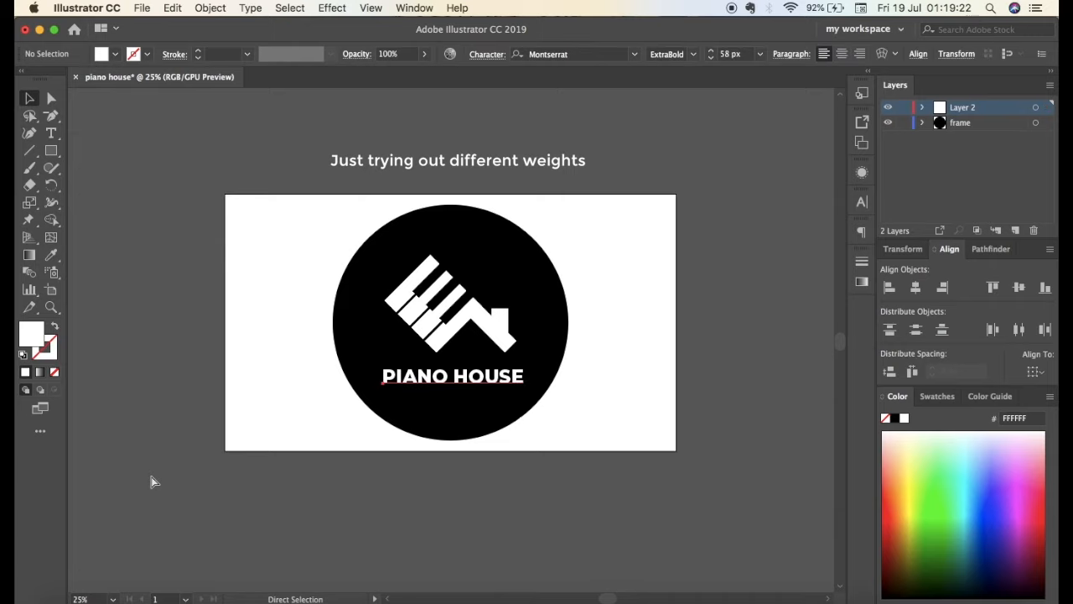
{"action": "key", "text": "super+equal"}
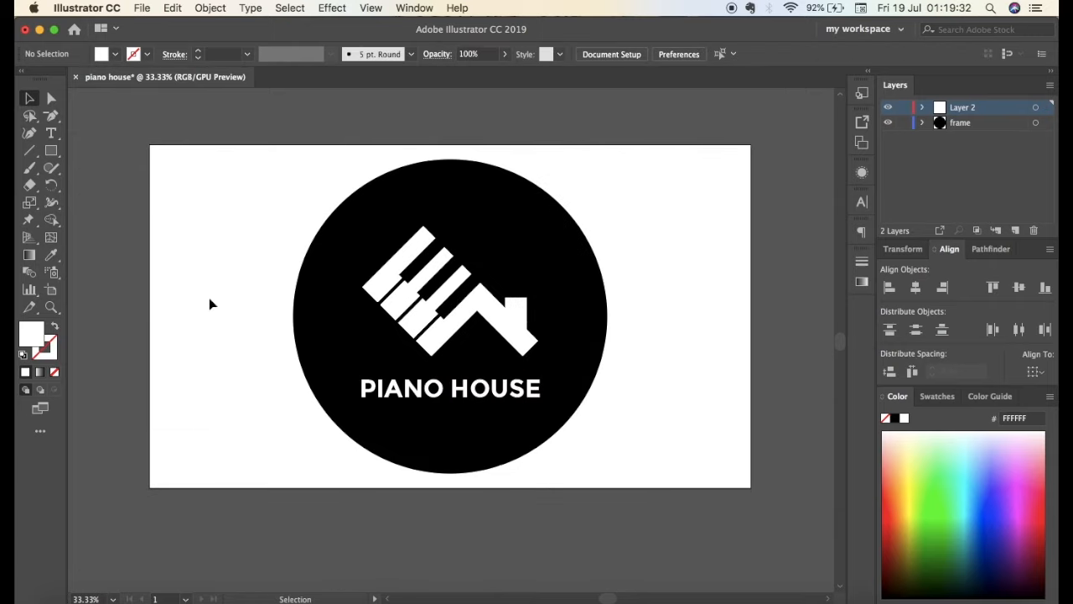
Group the black circle, piano house and PIANO HOUSE text into a single object
{"action": "left_click", "coordinate": [411, 401]}
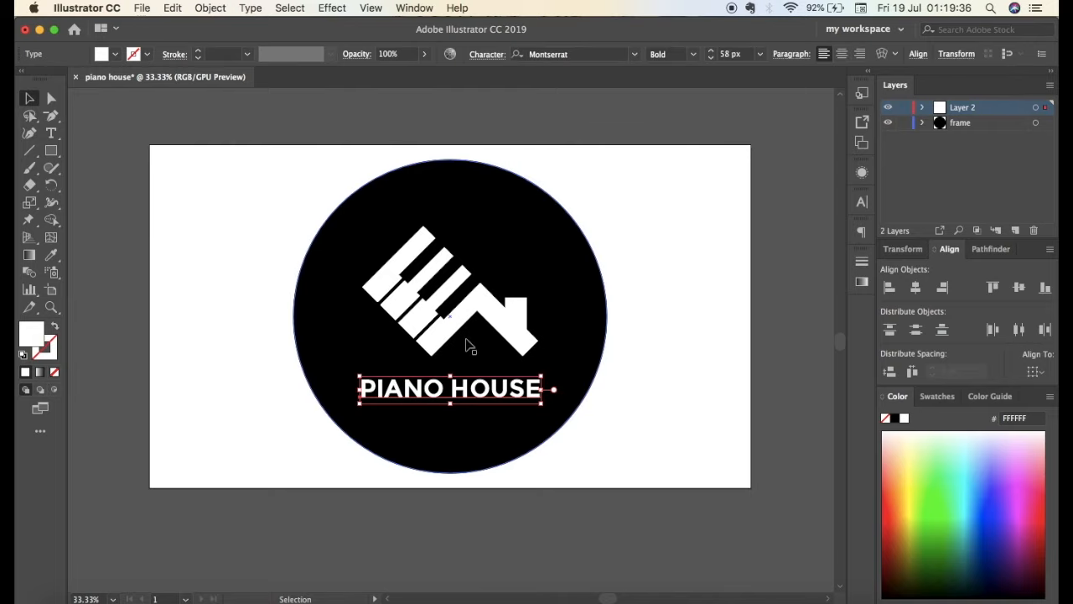
{"action": "left_click", "coordinate": [175, 536]}
{"action": "key", "text": "super+minus"}
{"action": "key", "text": "super+minus"}
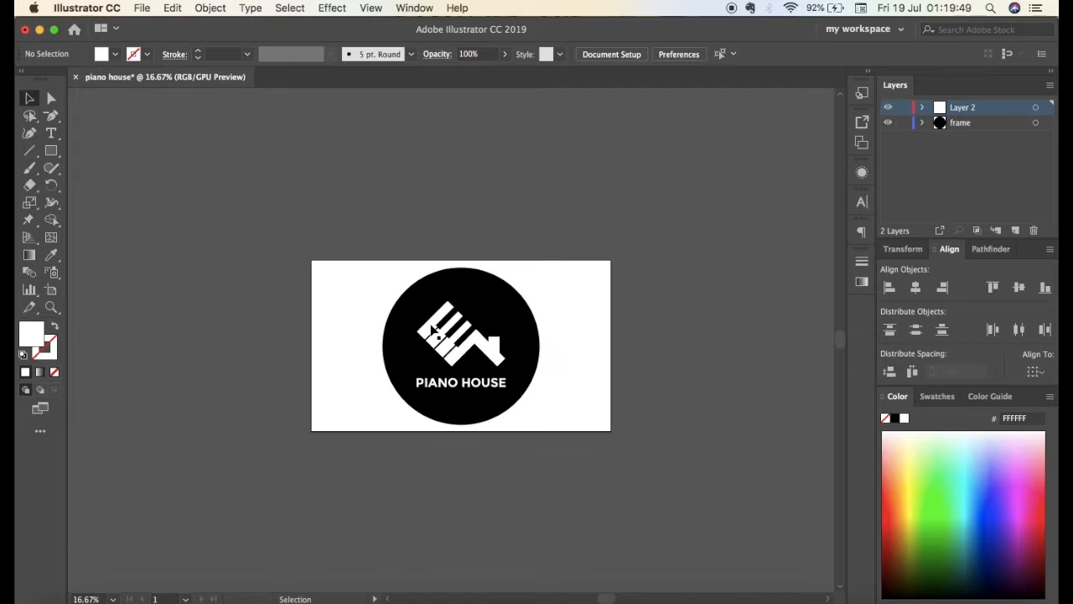
{"action": "left_click_drag", "start_coordinate": [399, 270], "coordinate": [536, 426]}
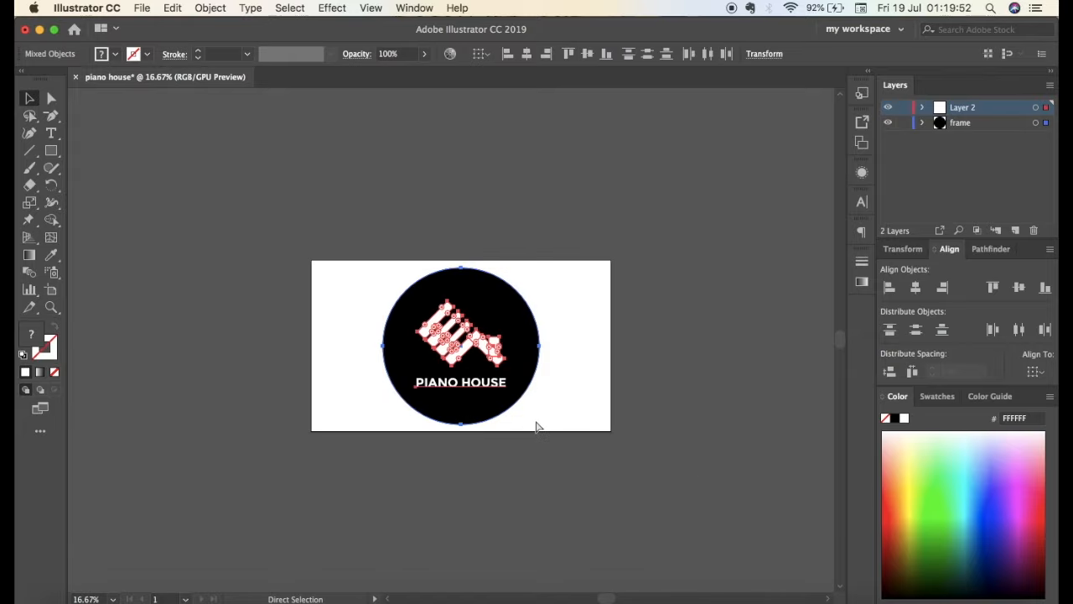
{"action": "key", "text": "super+g"}
{"action": "left_click", "coordinate": [428, 467]}
{"action": "key", "text": "super+equal"}
{"action": "key", "text": "super+equal"}
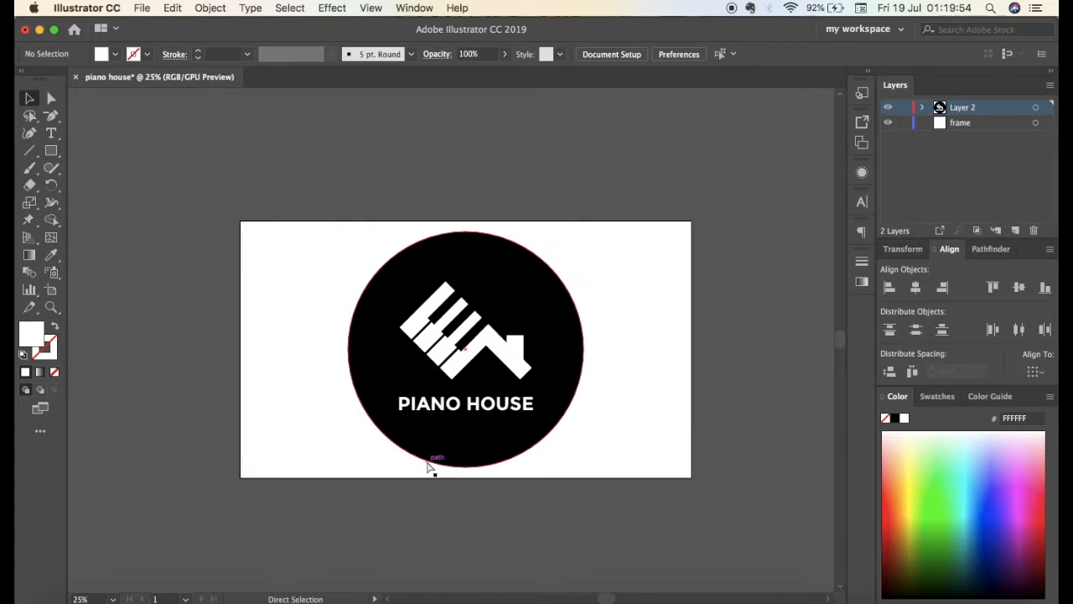